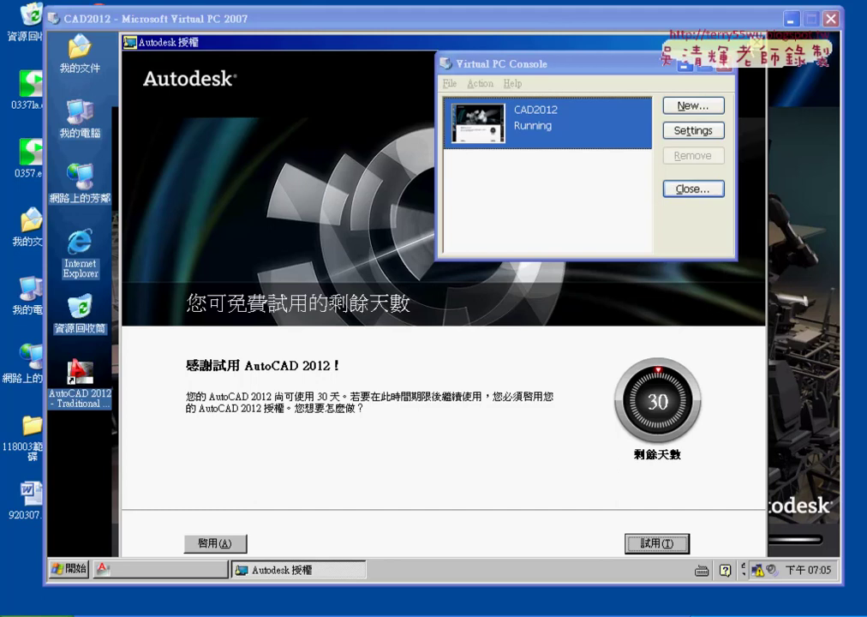
- Turn off the CAD2012 virtual machine, discarding its changes, and open My Computer
{"action": "left_click", "coordinate": [676, 190]}
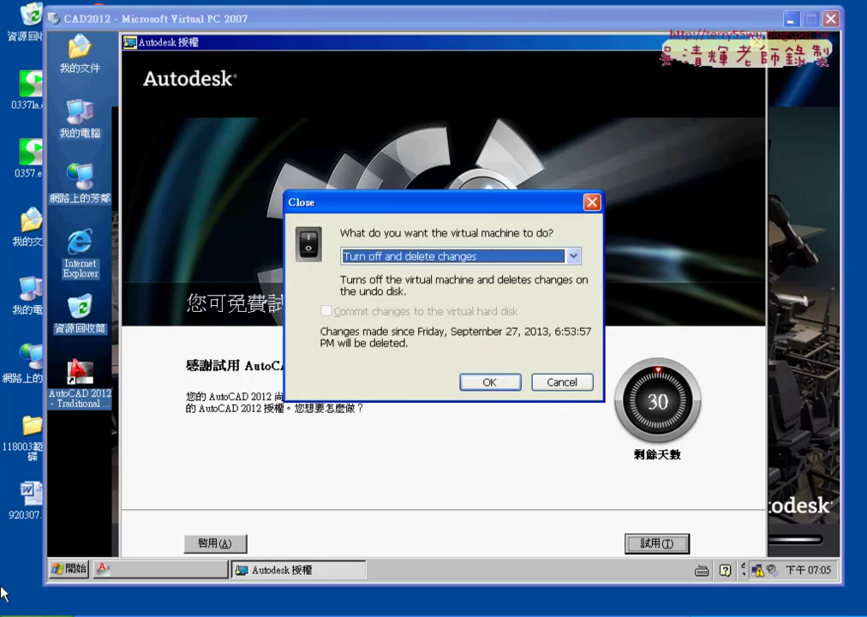
{"action": "left_click", "coordinate": [494, 386]}
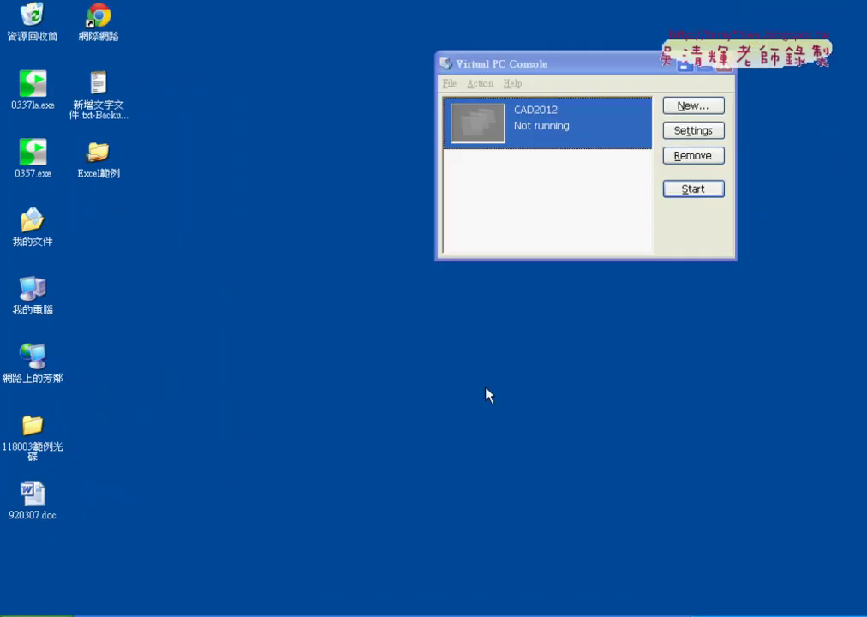
{"action": "double_click", "coordinate": [31, 297]}
- Open the CAD2012 folder on drive D and launch CAD2012.vmc
{"action": "left_click", "coordinate": [472, 117]}
{"action": "double_click", "coordinate": [473, 118]}
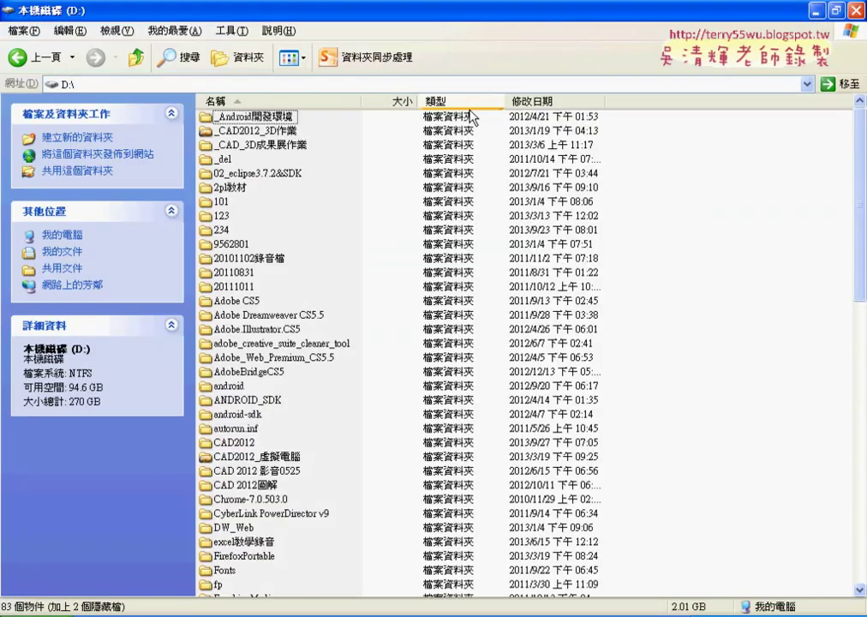
{"action": "double_click", "coordinate": [185, 347]}
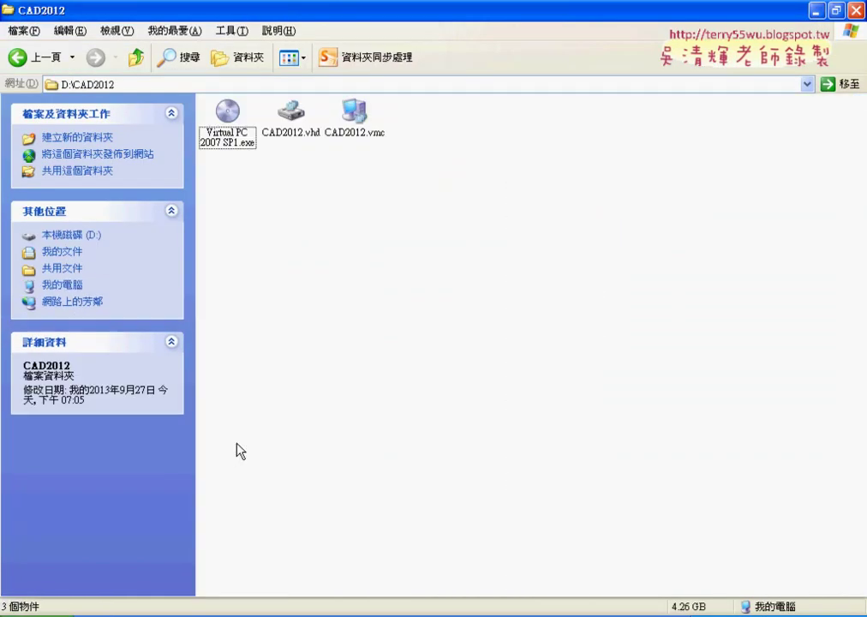
{"action": "left_click", "coordinate": [109, 85]}
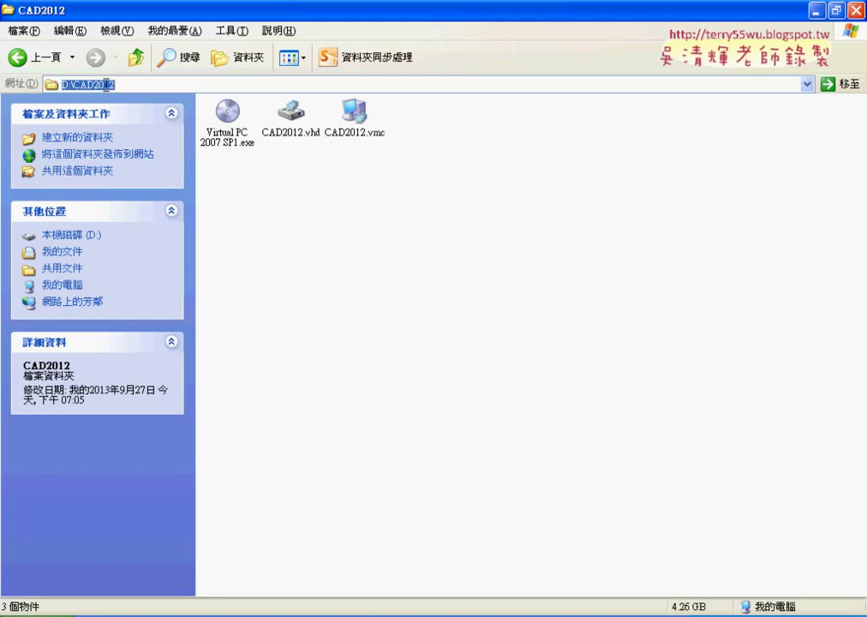
{"action": "left_click", "coordinate": [354, 118]}
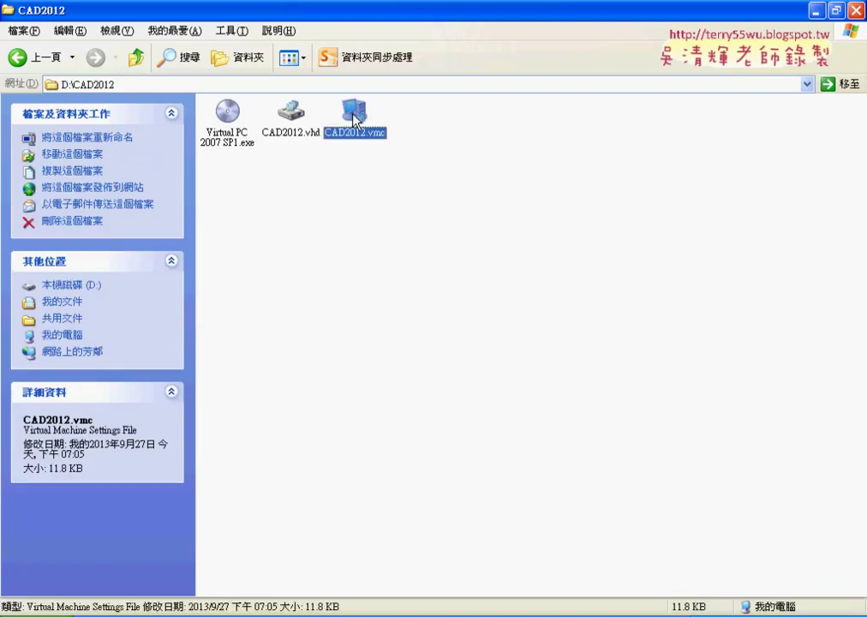
{"action": "double_click", "coordinate": [354, 117]}
- Circle CAD2012.vmc and the Virtual PC 2007 SP1 installer in red, then relaunch the VM
{"action": "left_click_drag", "start_coordinate": [353, 161], "coordinate": [377, 164]}
{"action": "left_click_drag", "start_coordinate": [224, 159], "coordinate": [213, 162]}
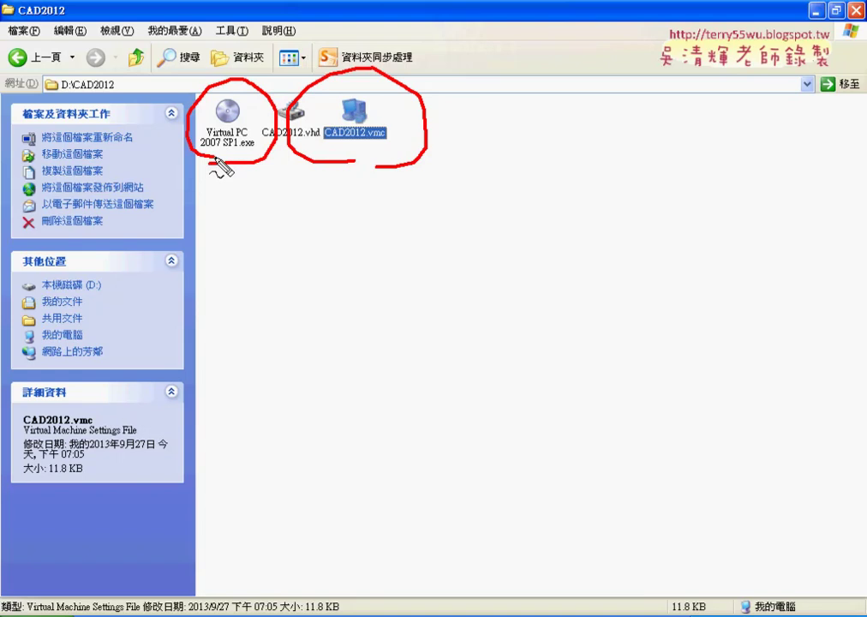
{"action": "key", "text": "Escape"}
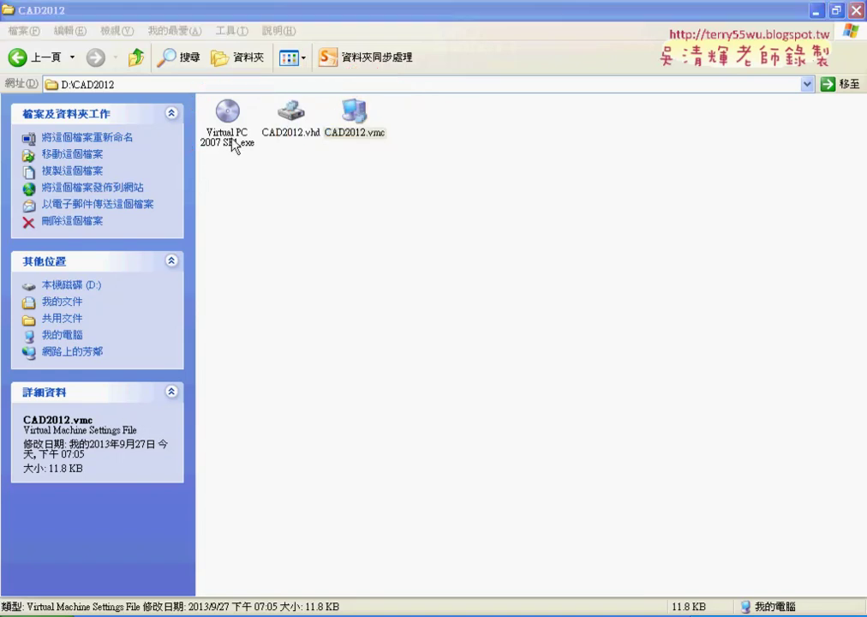
{"action": "left_click", "coordinate": [232, 139]}
{"action": "double_click", "coordinate": [354, 114]}
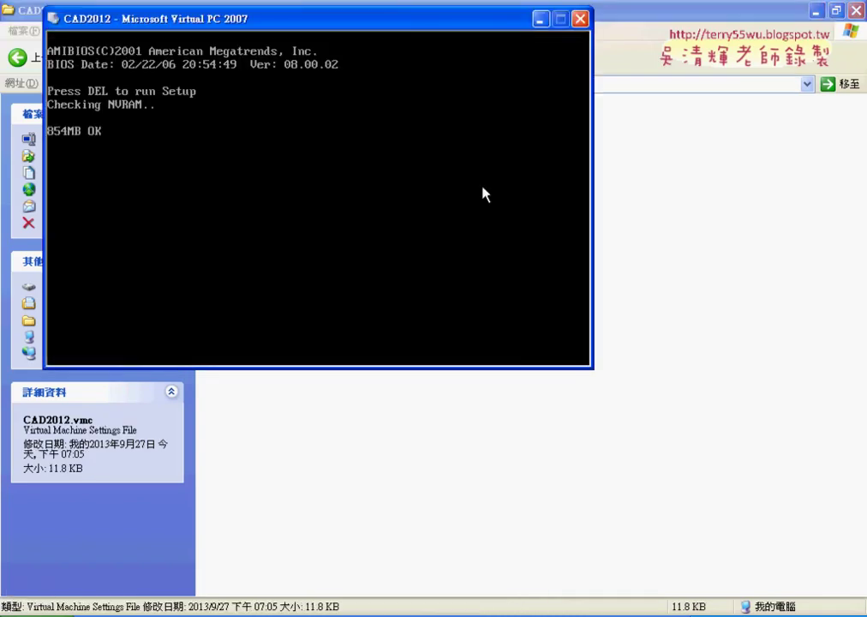
- Nudge the VM window left and back right while it boots to the Windows XP startup screen
{"action": "left_click_drag", "start_coordinate": [251, 21], "coordinate": [218, 26]}
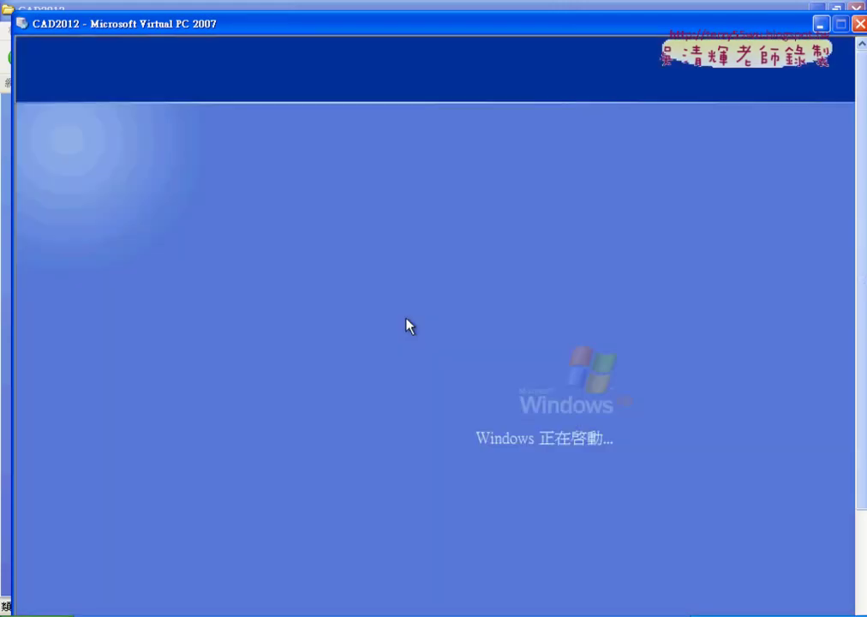
{"action": "left_click_drag", "start_coordinate": [194, 27], "coordinate": [226, 36]}
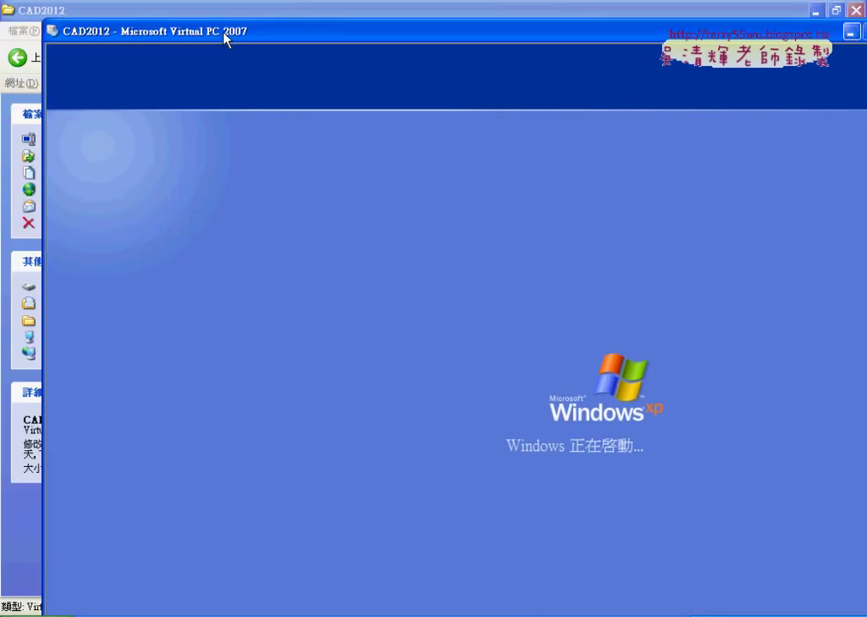
- Move the VM window up and left to make room for the TQC exercise 101 PDF
{"action": "left_click_drag", "start_coordinate": [225, 37], "coordinate": [178, 21]}
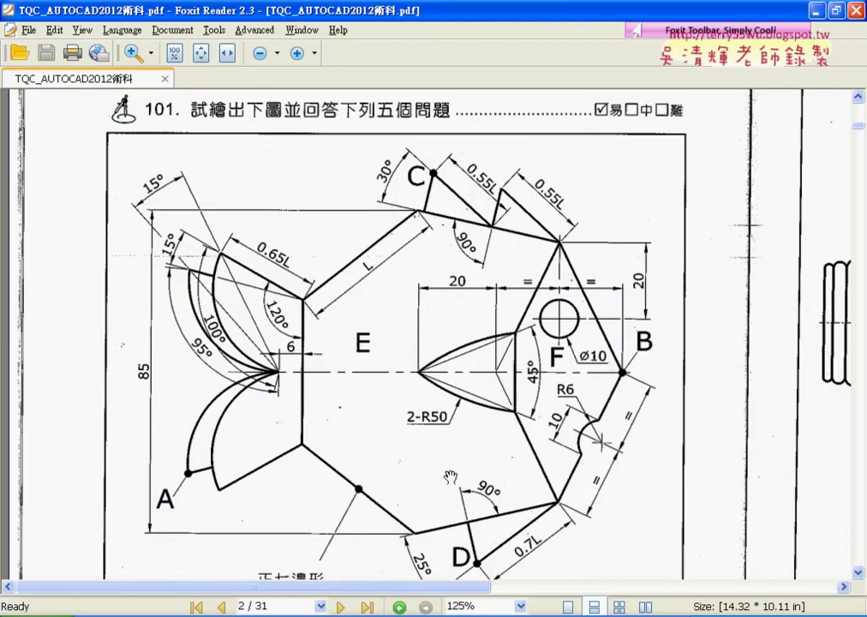
- Zoom the PDF out to 100% and centre drawing 101 on screen
{"action": "scroll", "coordinate": [403, 507], "scroll_direction": "up", "scroll_amount": 3}
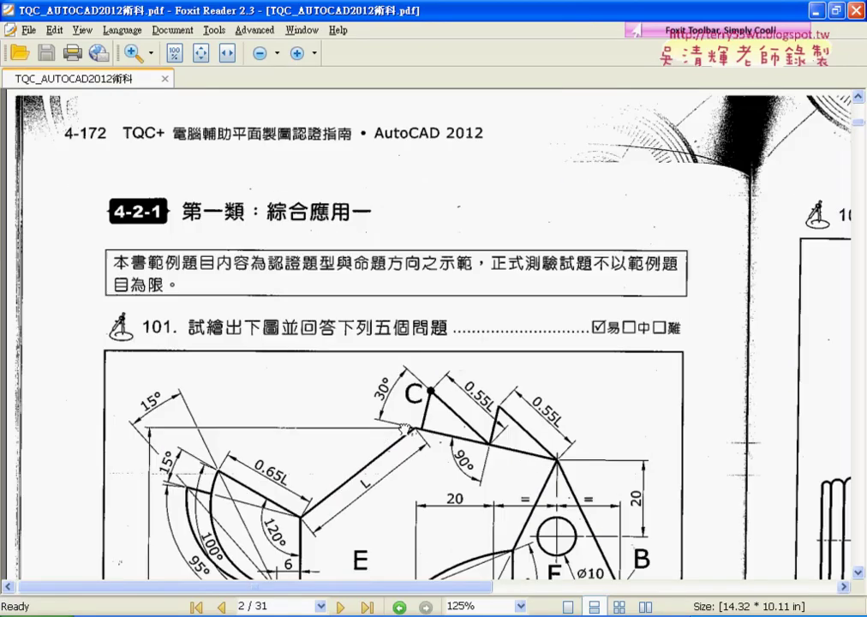
{"action": "mouse_move", "coordinate": [405, 429]}
{"action": "left_mouse_down"}
{"action": "mouse_move", "coordinate": [404, 331]}
{"action": "mouse_move", "coordinate": [350, 219]}
{"action": "left_mouse_up"}
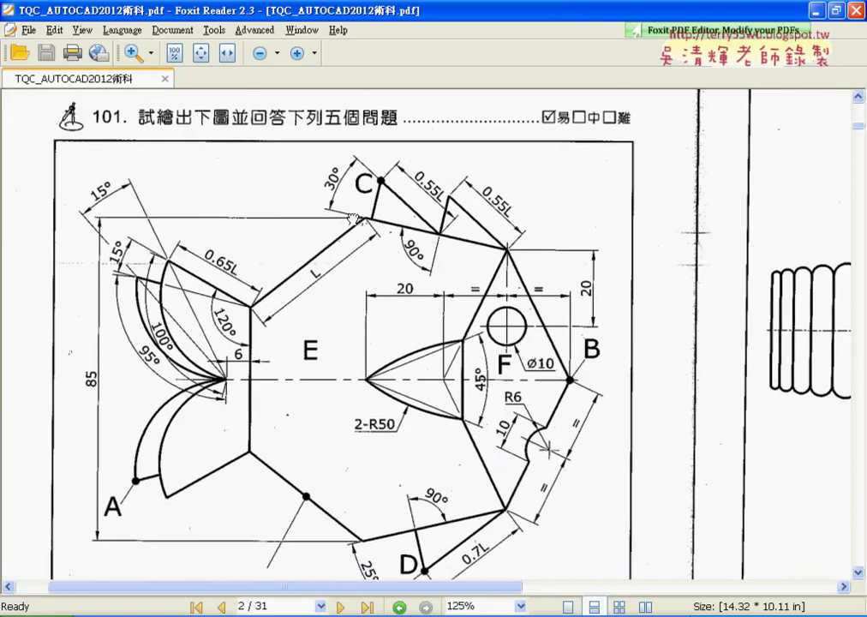
{"action": "left_click", "coordinate": [259, 53]}
{"action": "left_click_drag", "start_coordinate": [336, 349], "coordinate": [382, 365]}
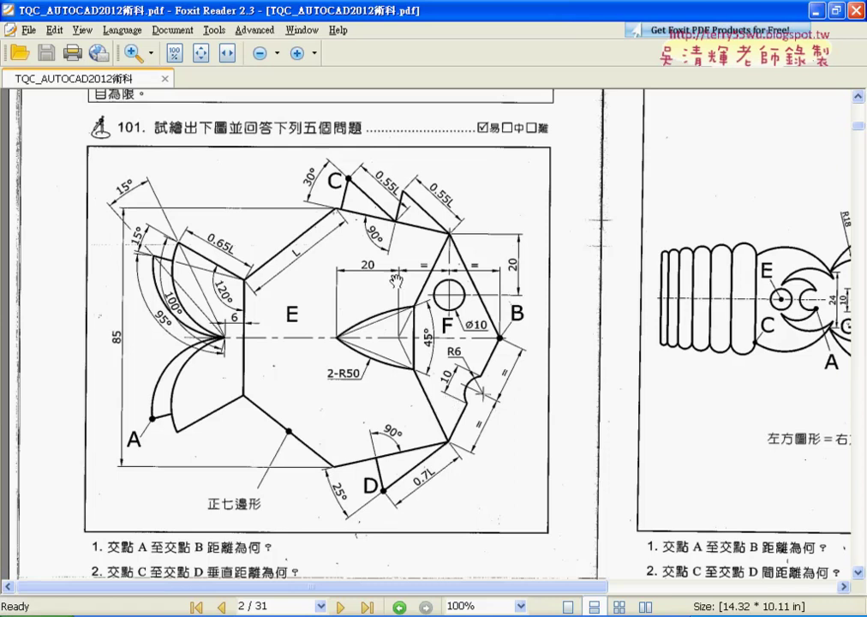
- Return to 125% zoom and circle the 正七邊形 label in red
{"action": "left_click", "coordinate": [299, 54]}
{"action": "scroll", "coordinate": [377, 257], "scroll_direction": "down", "scroll_amount": 1}
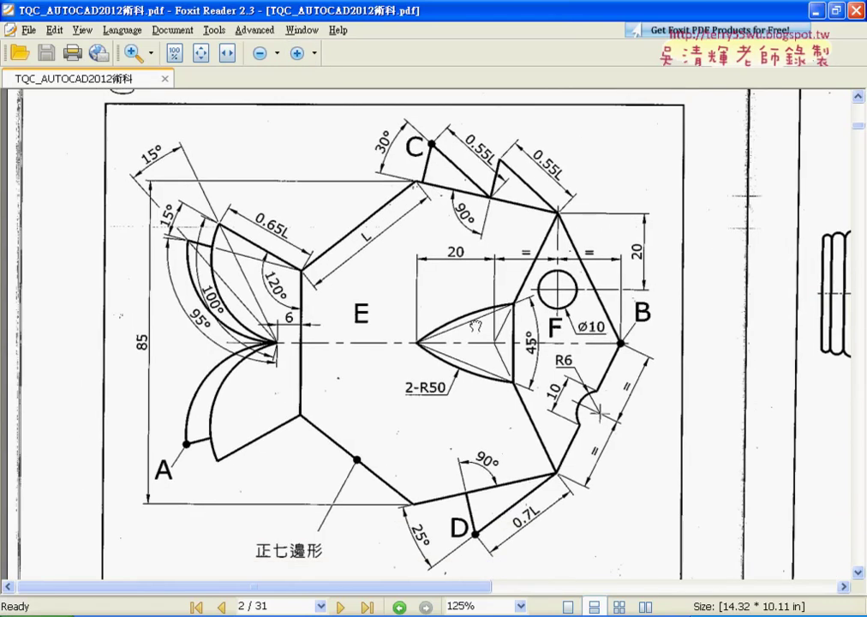
{"action": "left_click_drag", "start_coordinate": [477, 327], "coordinate": [451, 328]}
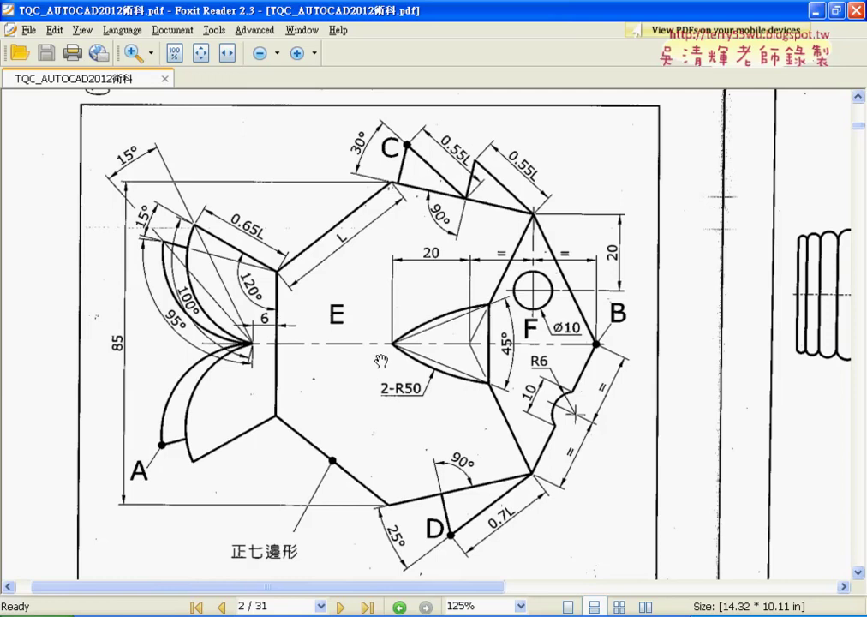
{"action": "scroll", "coordinate": [373, 363], "scroll_direction": "down", "scroll_amount": 1}
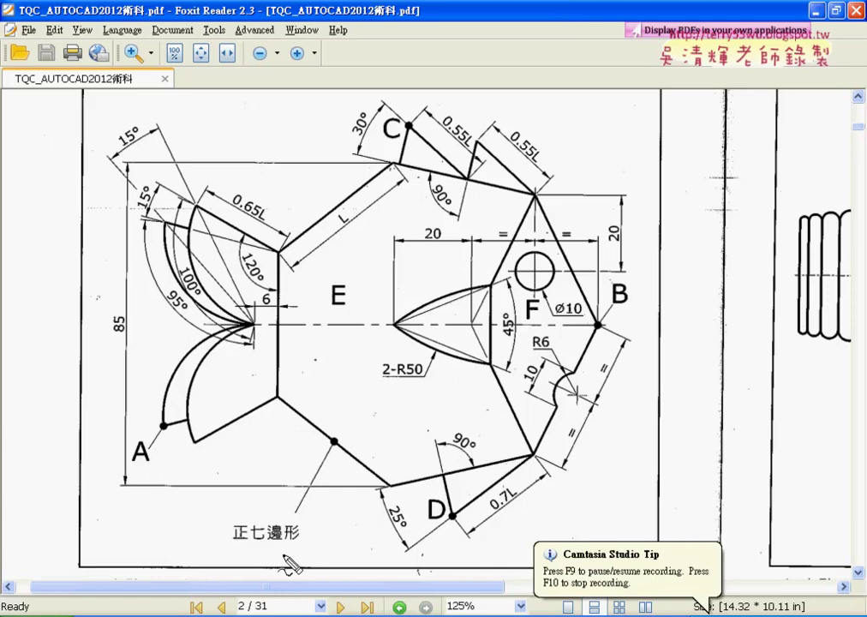
{"action": "left_click_drag", "start_coordinate": [260, 549], "coordinate": [322, 548]}
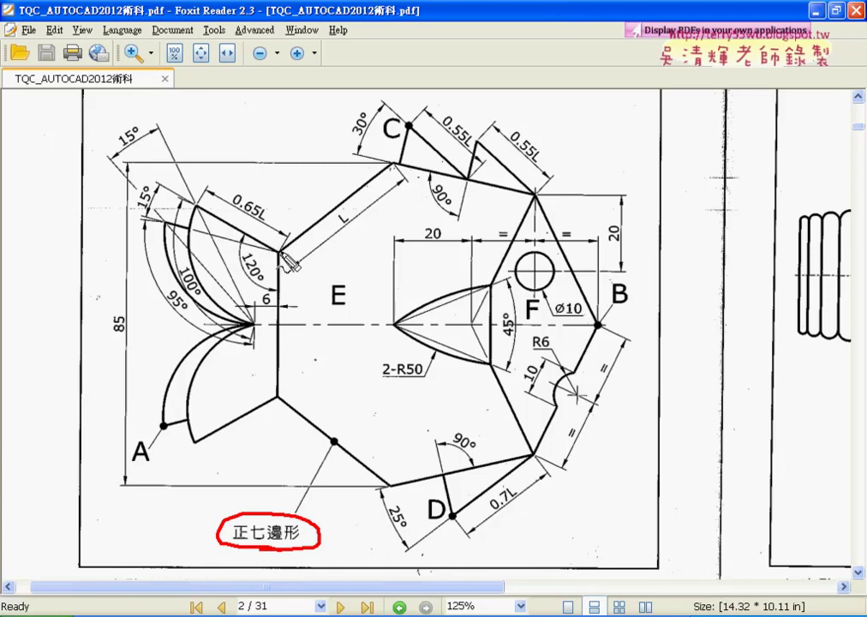
- Mark the heptagon outline, the 85 dimension and the horizontal centre line in red
{"action": "mouse_move", "coordinate": [282, 253]}
{"action": "left_mouse_down"}
{"action": "mouse_move", "coordinate": [382, 481]}
{"action": "mouse_move", "coordinate": [531, 458]}
{"action": "mouse_move", "coordinate": [598, 326]}
{"action": "mouse_move", "coordinate": [548, 220]}
{"action": "mouse_move", "coordinate": [382, 154]}
{"action": "mouse_move", "coordinate": [298, 249]}
{"action": "left_mouse_up"}
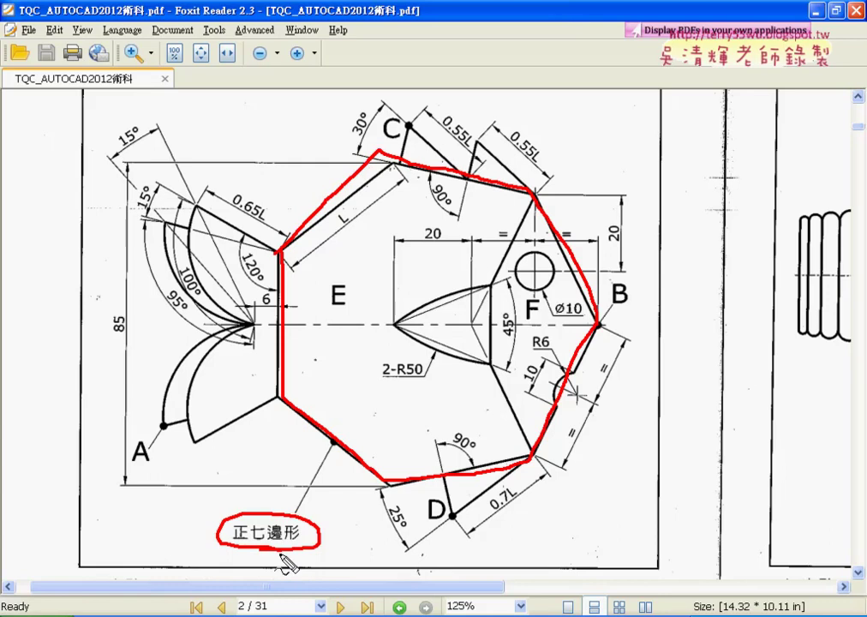
{"action": "left_click_drag", "start_coordinate": [109, 339], "coordinate": [114, 344]}
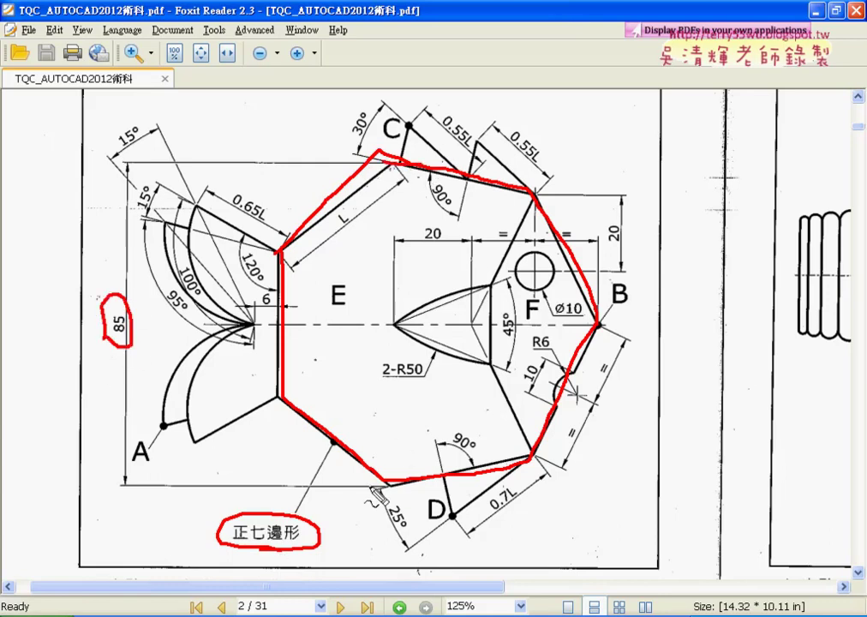
{"action": "left_click_drag", "start_coordinate": [369, 490], "coordinate": [393, 481]}
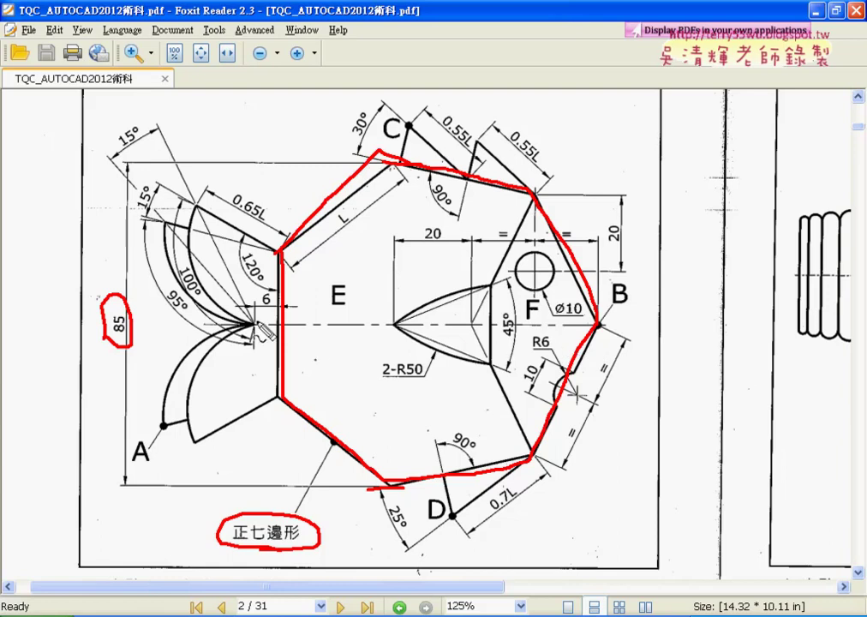
{"action": "left_click_drag", "start_coordinate": [148, 327], "coordinate": [681, 328]}
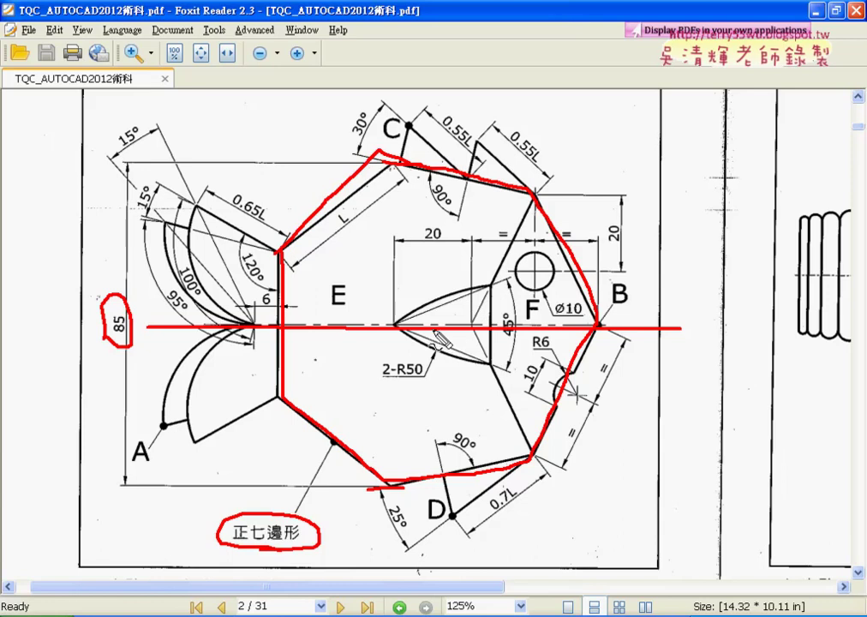
- Clear the red marks and bring the five questions and answers into view
{"action": "key", "text": "Escape"}
{"action": "mouse_move", "coordinate": [604, 339]}
{"action": "left_mouse_down"}
{"action": "mouse_move", "coordinate": [480, 325]}
{"action": "mouse_move", "coordinate": [268, 326]}
{"action": "mouse_move", "coordinate": [540, 338]}
{"action": "mouse_move", "coordinate": [719, 162]}
{"action": "left_mouse_up"}
{"action": "left_click_drag", "start_coordinate": [357, 339], "coordinate": [491, 284]}
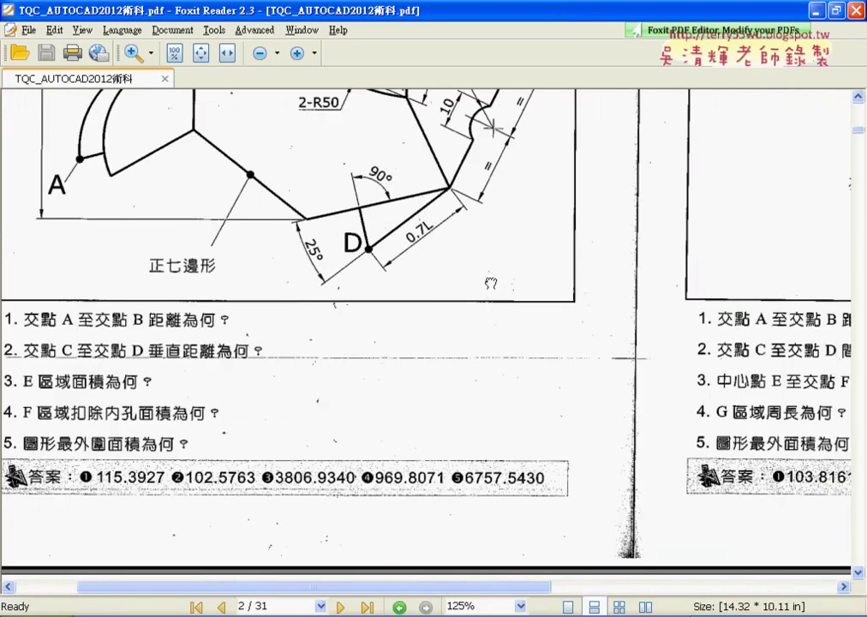
- Pan back to the top of drawing 101 and scroll through the page and questions again
{"action": "left_click_drag", "start_coordinate": [388, 224], "coordinate": [390, 324]}
{"action": "mouse_move", "coordinate": [390, 181]}
{"action": "left_mouse_down"}
{"action": "mouse_move", "coordinate": [364, 272]}
{"action": "mouse_move", "coordinate": [368, 356]}
{"action": "left_mouse_up"}
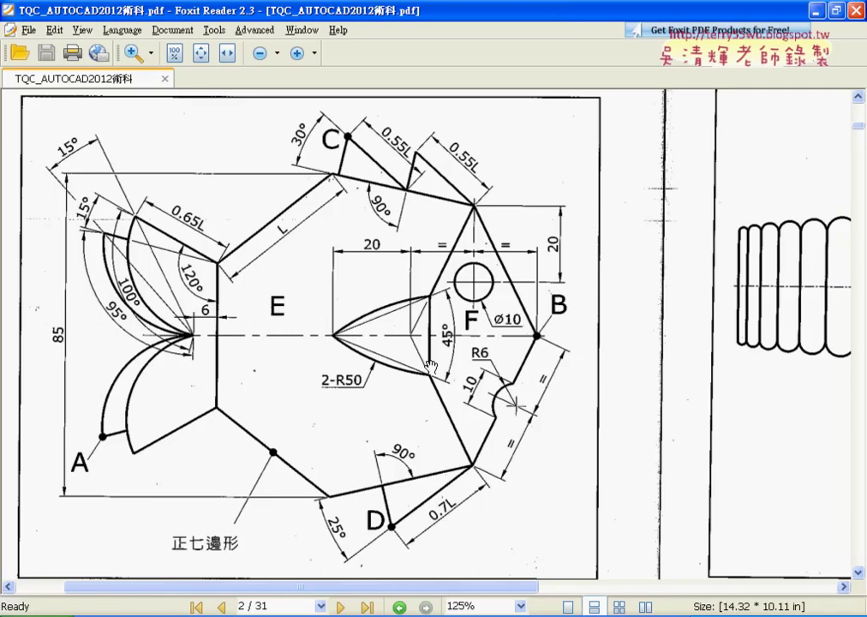
{"action": "scroll", "coordinate": [431, 367], "scroll_direction": "left", "scroll_amount": 2}
{"action": "scroll", "coordinate": [430, 367], "scroll_direction": "down", "scroll_amount": 5}
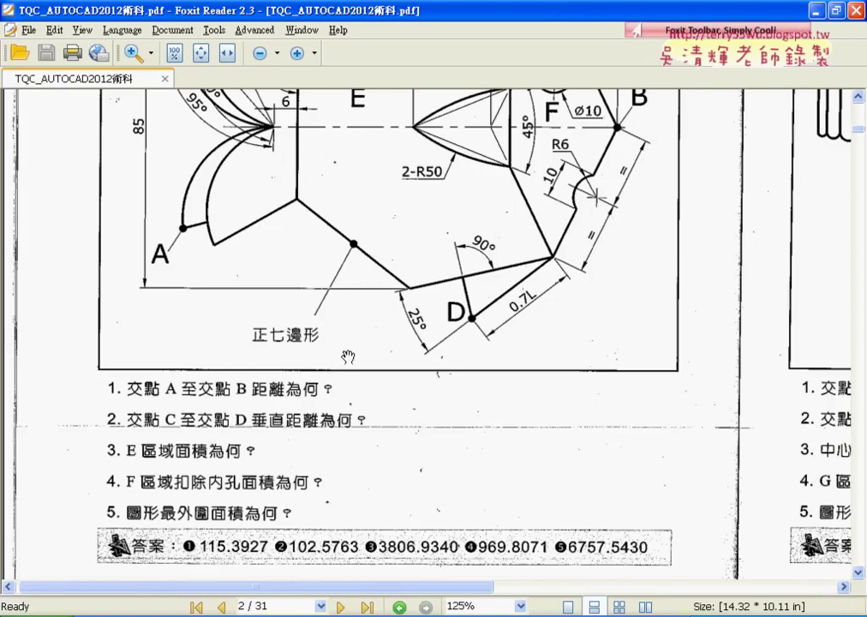
{"action": "scroll", "coordinate": [614, 178], "scroll_direction": "up", "scroll_amount": 3}
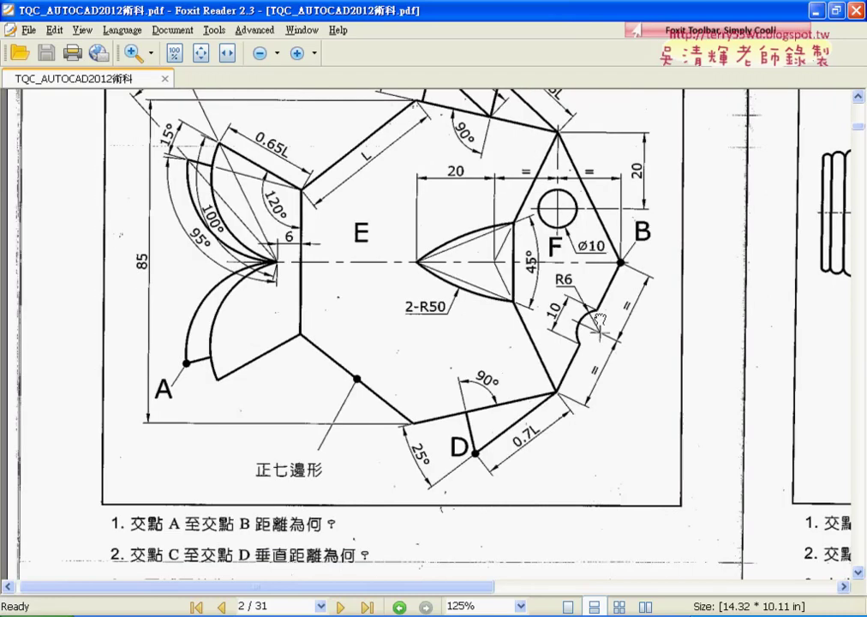
{"action": "scroll", "coordinate": [614, 177], "scroll_direction": "up", "scroll_amount": 1}
- Minimize Foxit Reader, select the AutoCAD 2012 shortcut and move the VM window right and down
{"action": "left_click", "coordinate": [816, 11]}
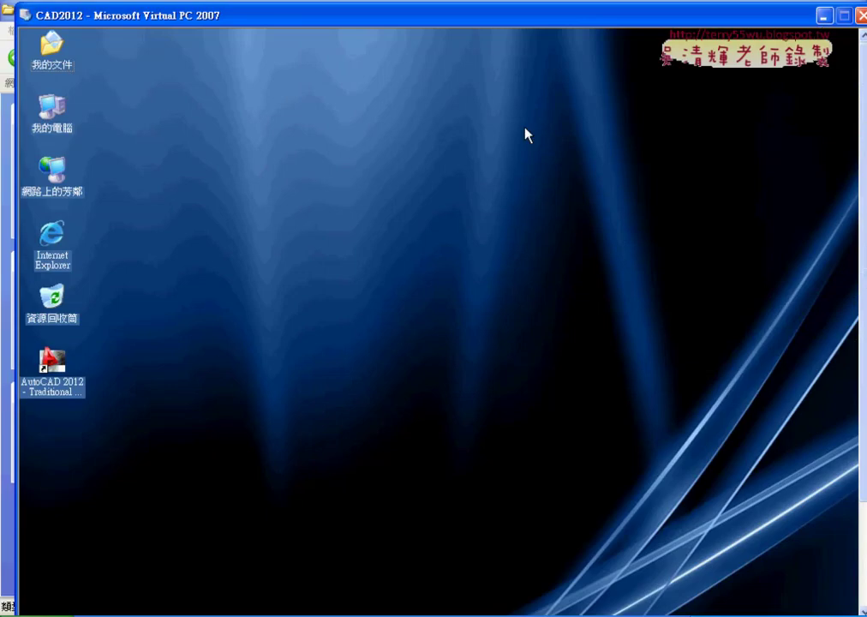
{"action": "left_click", "coordinate": [51, 365]}
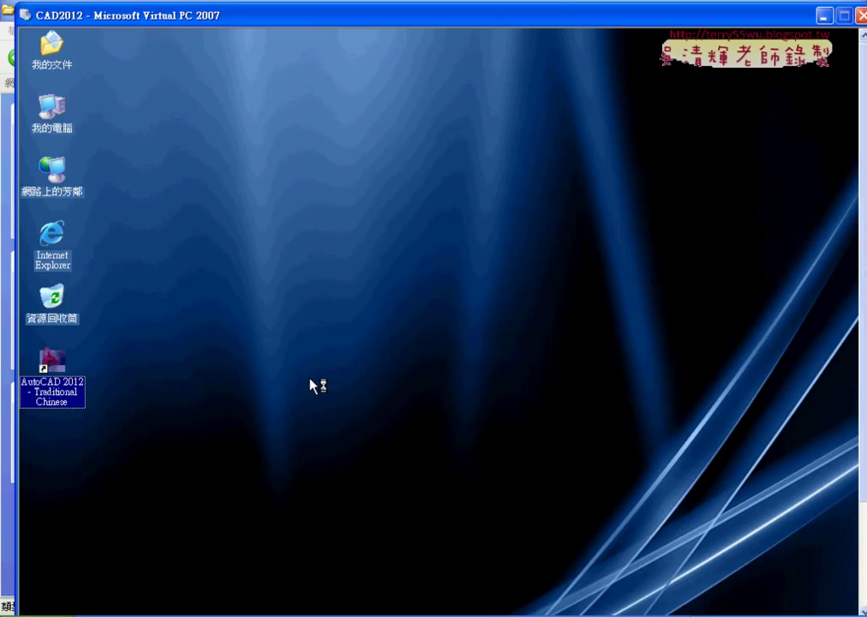
{"action": "left_click_drag", "start_coordinate": [276, 23], "coordinate": [305, 35]}
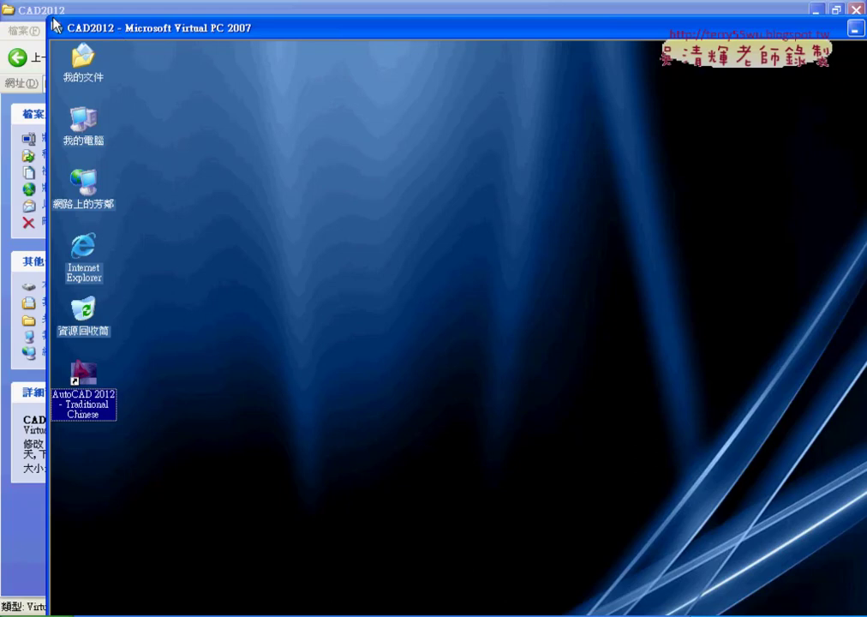
{"action": "mouse_move", "coordinate": [85, 31]}
{"action": "left_mouse_down"}
{"action": "mouse_move", "coordinate": [183, 55]}
{"action": "mouse_move", "coordinate": [255, 138]}
{"action": "left_mouse_up"}
- Resize the VM window so the whole guest desktop and taskbar fit
{"action": "left_click_drag", "start_coordinate": [345, 151], "coordinate": [116, 34]}
{"action": "left_click_drag", "start_coordinate": [771, 561], "coordinate": [837, 585]}
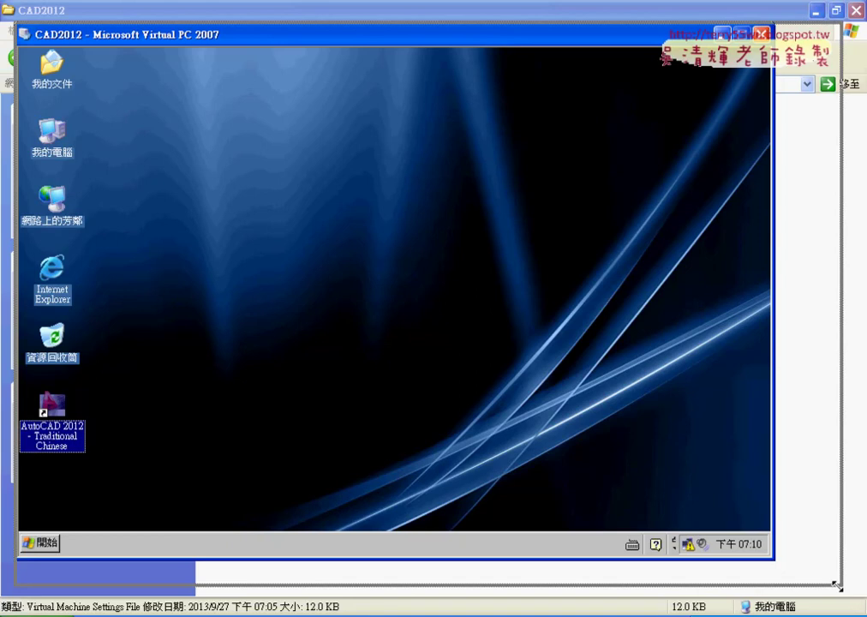
{"action": "left_click_drag", "start_coordinate": [837, 585], "coordinate": [837, 586]}
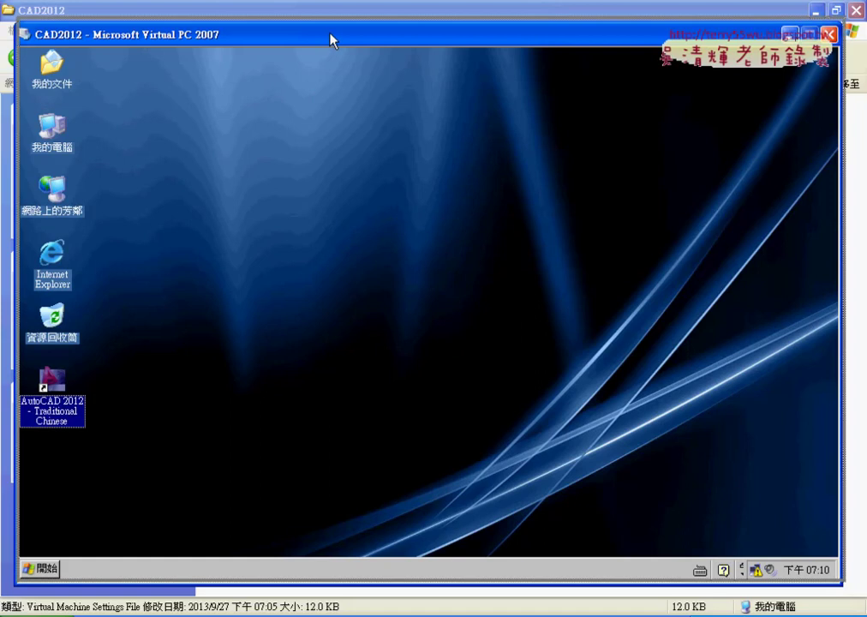
{"action": "left_click_drag", "start_coordinate": [332, 44], "coordinate": [334, 44]}
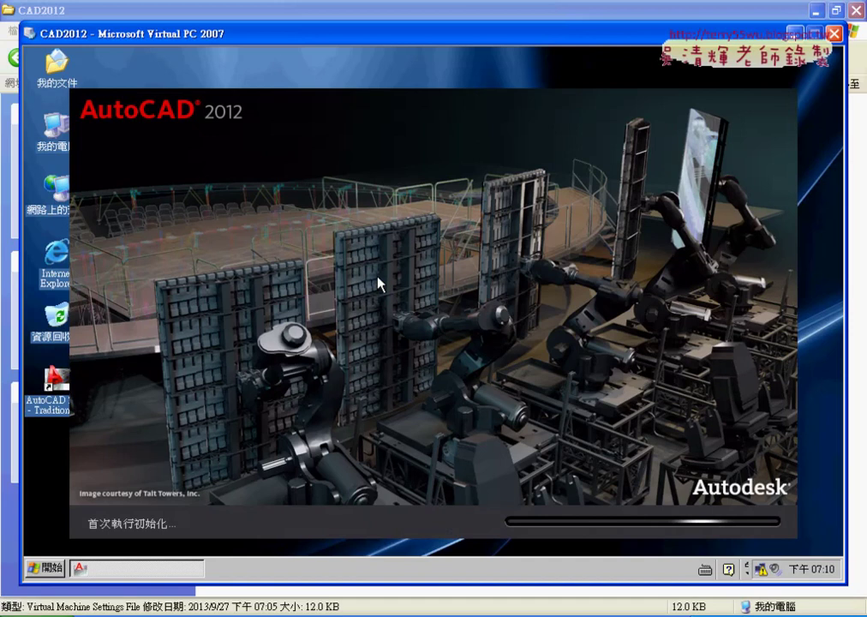
- Try full-screen mode, dismiss the warnings and AutoCAD's 1024x768 resolution error, then return to windowed mode
{"action": "key", "text": "alt+Return"}
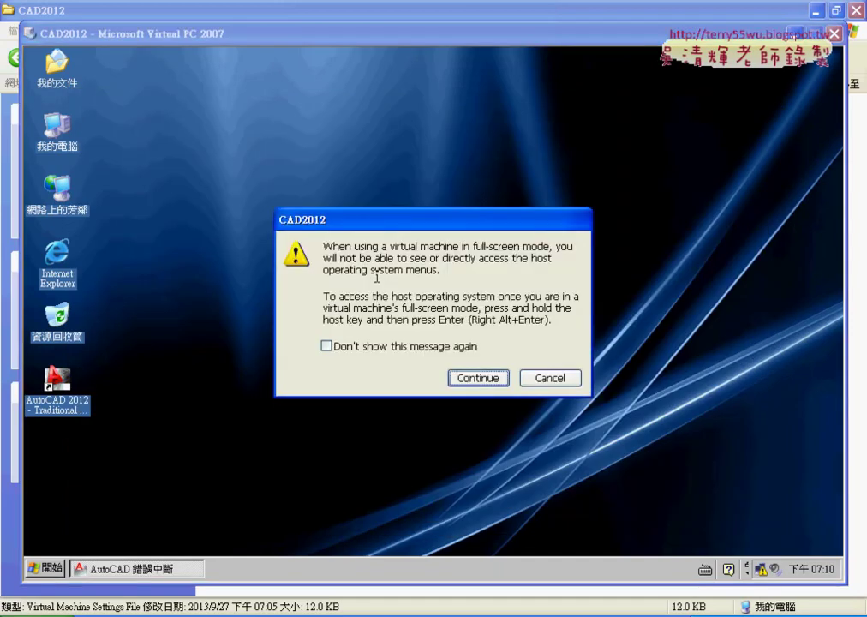
{"action": "left_click", "coordinate": [488, 380]}
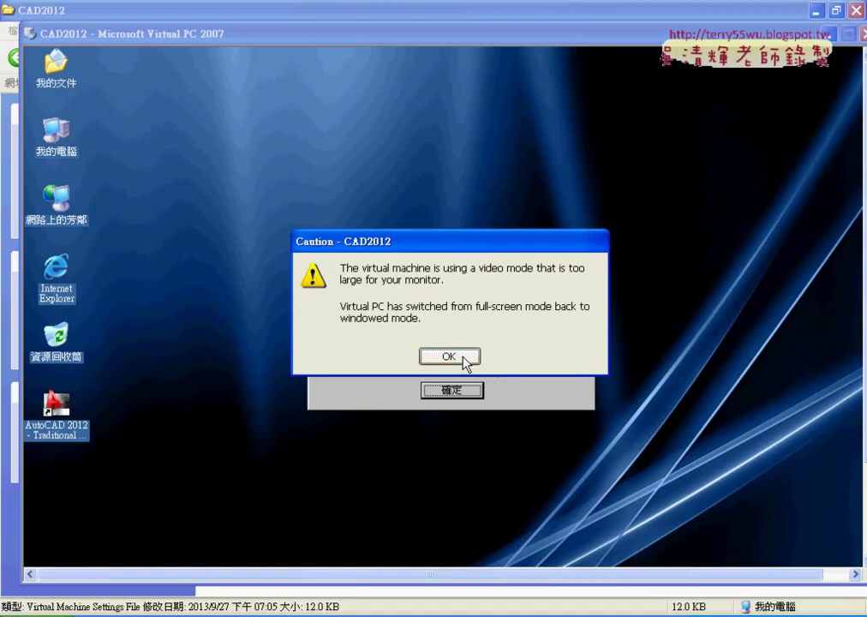
{"action": "left_click", "coordinate": [458, 358]}
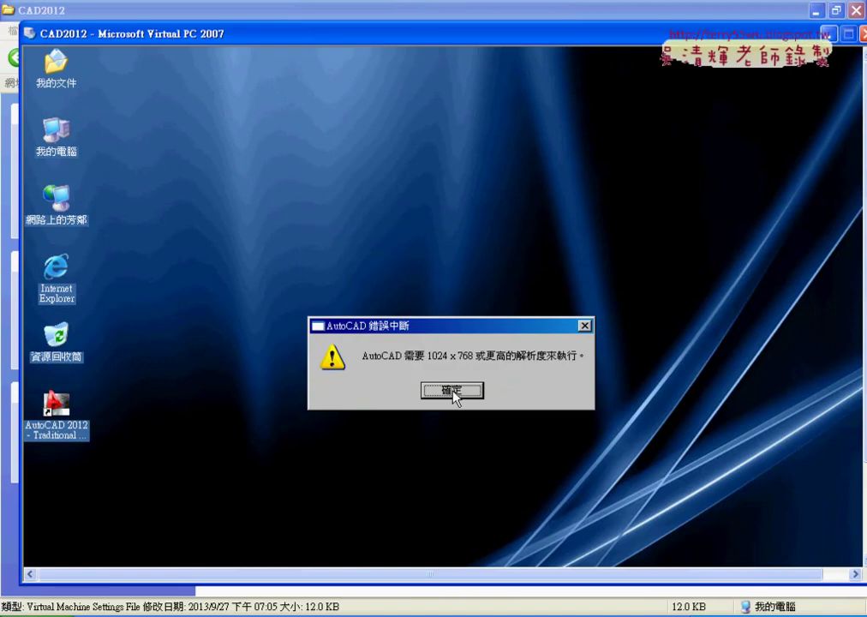
{"action": "left_click", "coordinate": [453, 391]}
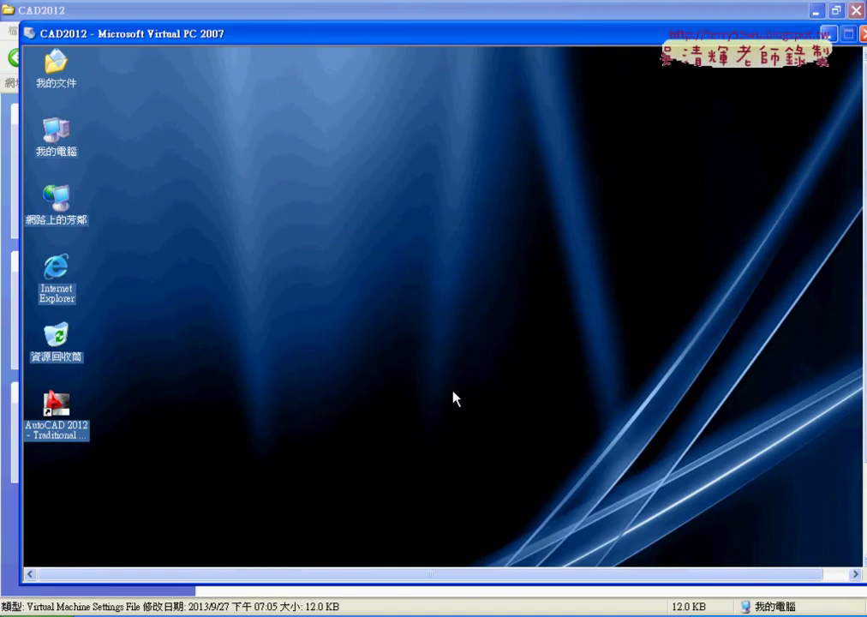
{"action": "key", "text": "alt+Return"}
{"action": "key", "text": "Return"}
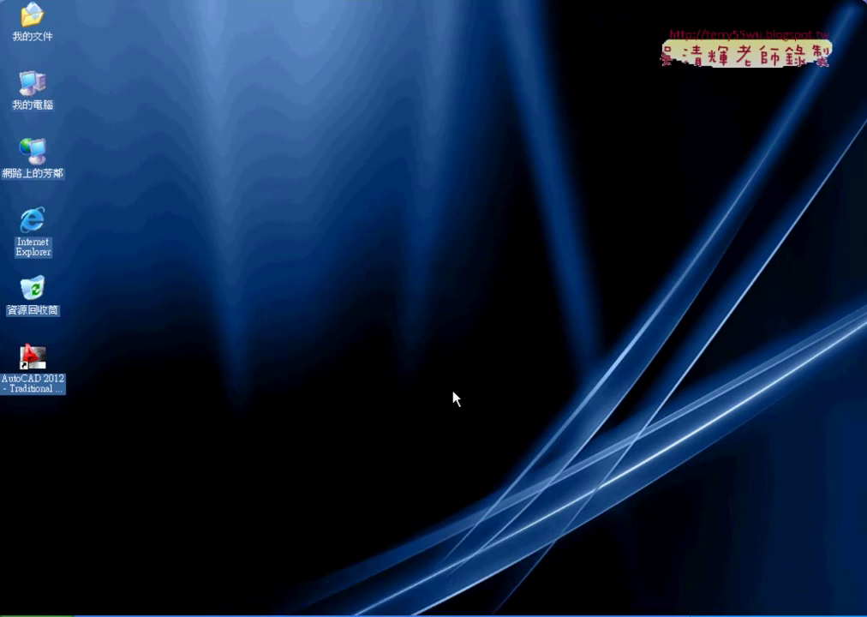
{"action": "key", "text": "alt+Return"}
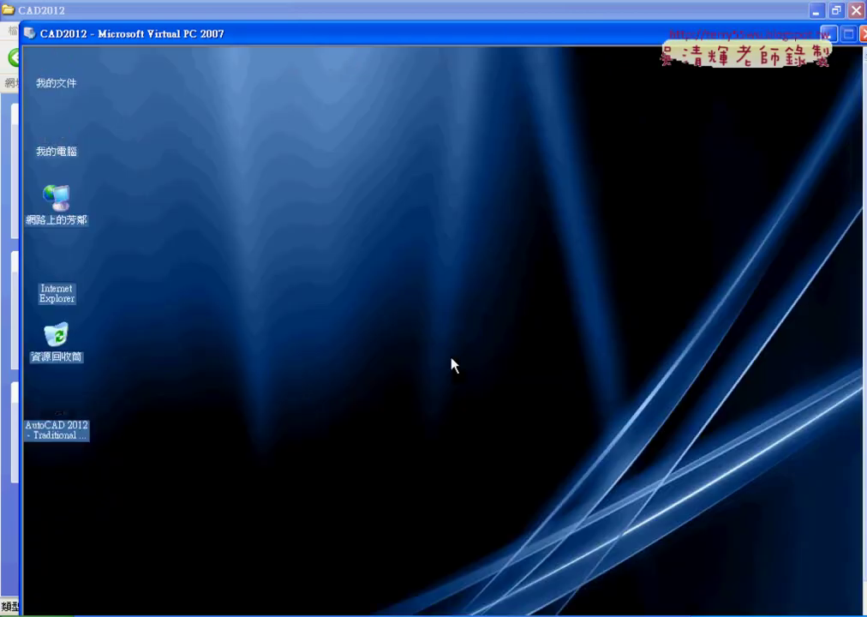
- Maximize, restore and drag the VM window until the full XP desktop and taskbar show
{"action": "double_click", "coordinate": [302, 26]}
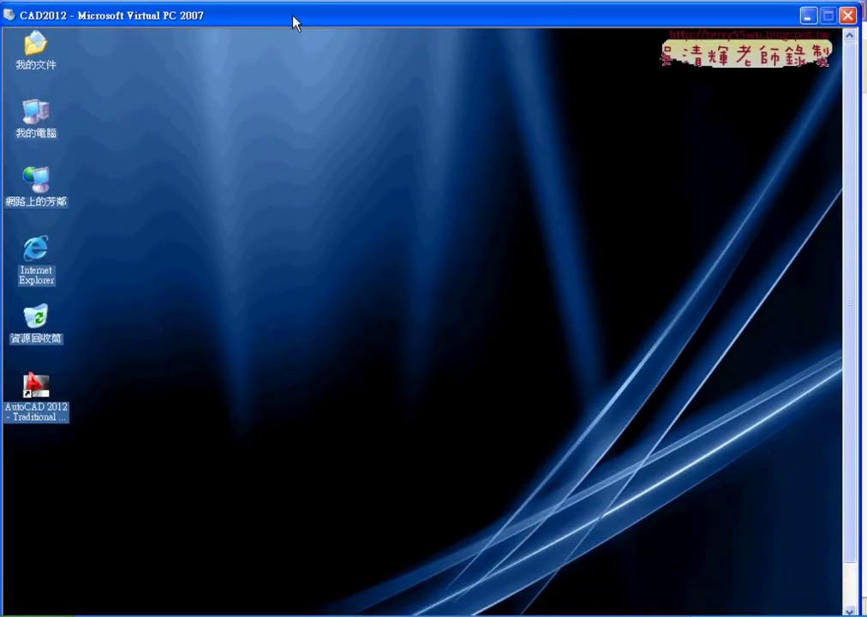
{"action": "left_click_drag", "start_coordinate": [294, 21], "coordinate": [329, 45]}
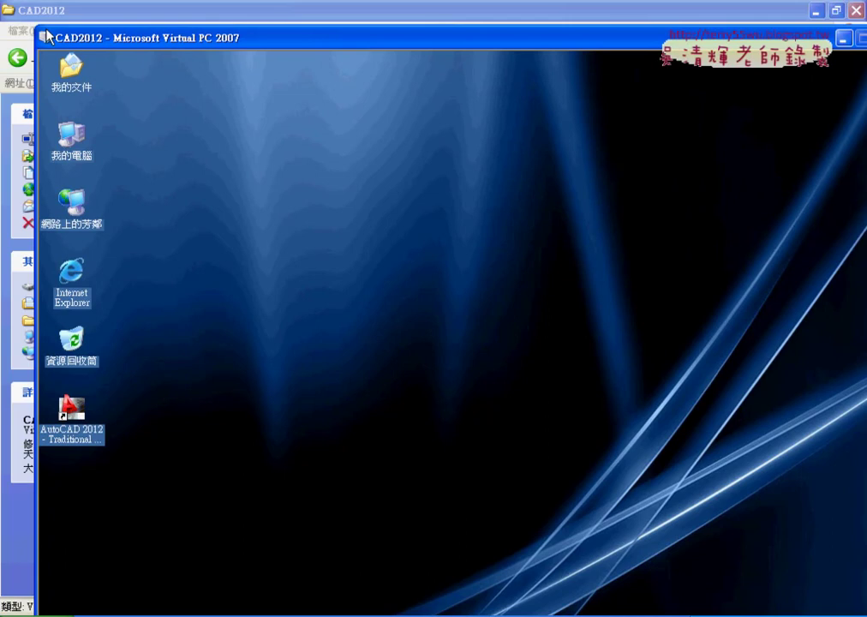
{"action": "left_click_drag", "start_coordinate": [33, 22], "coordinate": [94, 73]}
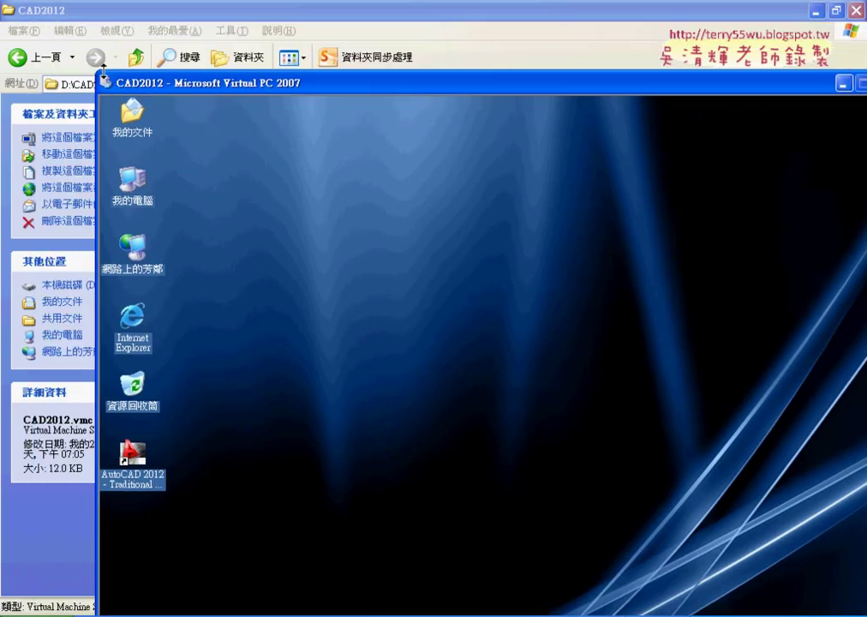
{"action": "mouse_move", "coordinate": [206, 91]}
{"action": "left_mouse_down"}
{"action": "mouse_move", "coordinate": [125, 26]}
{"action": "mouse_move", "coordinate": [146, 23]}
{"action": "left_mouse_up"}
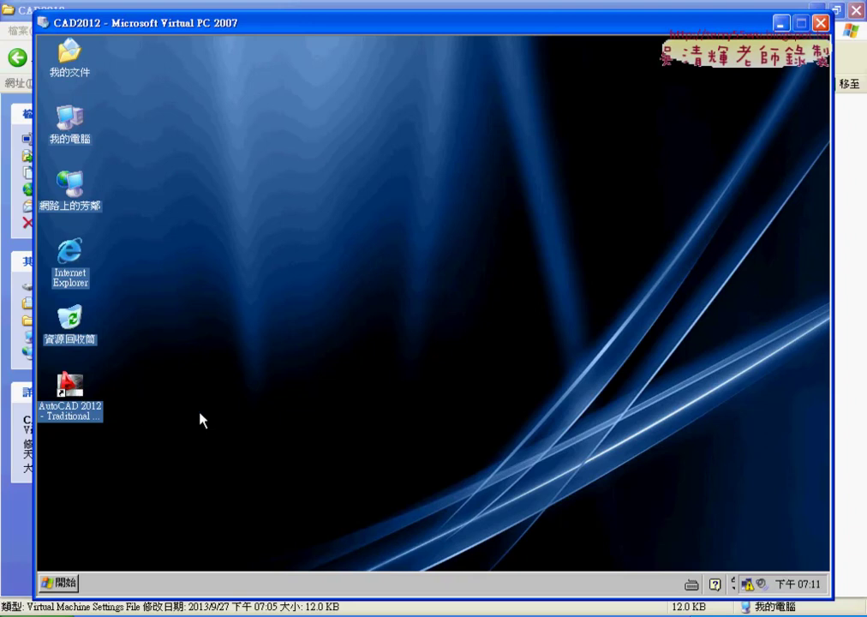
- Start AutoCAD 2012 - Traditional Chinese from its shortcut on the guest desktop
{"action": "double_click", "coordinate": [95, 410]}
{"action": "right_click", "coordinate": [370, 583]}
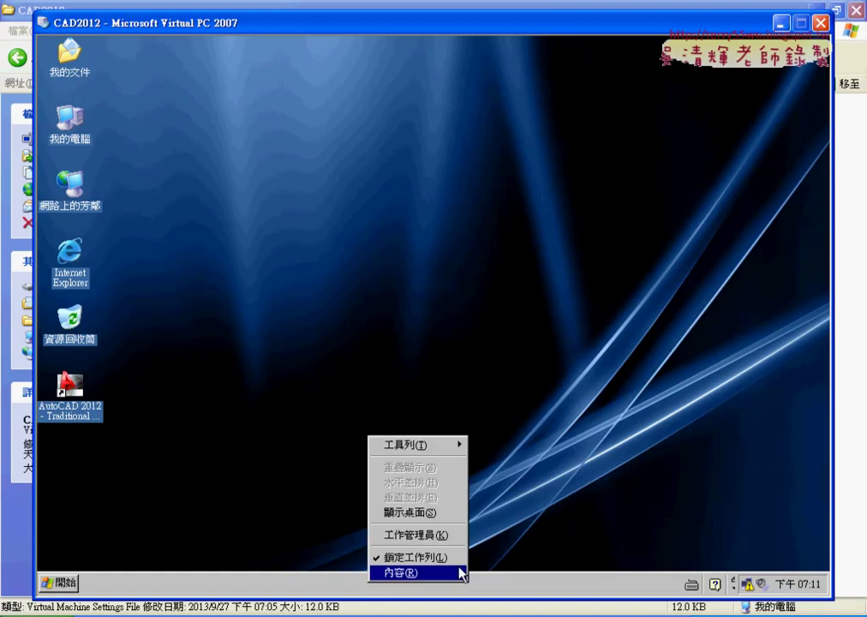
{"action": "left_click", "coordinate": [242, 486]}
{"action": "double_click", "coordinate": [75, 400]}
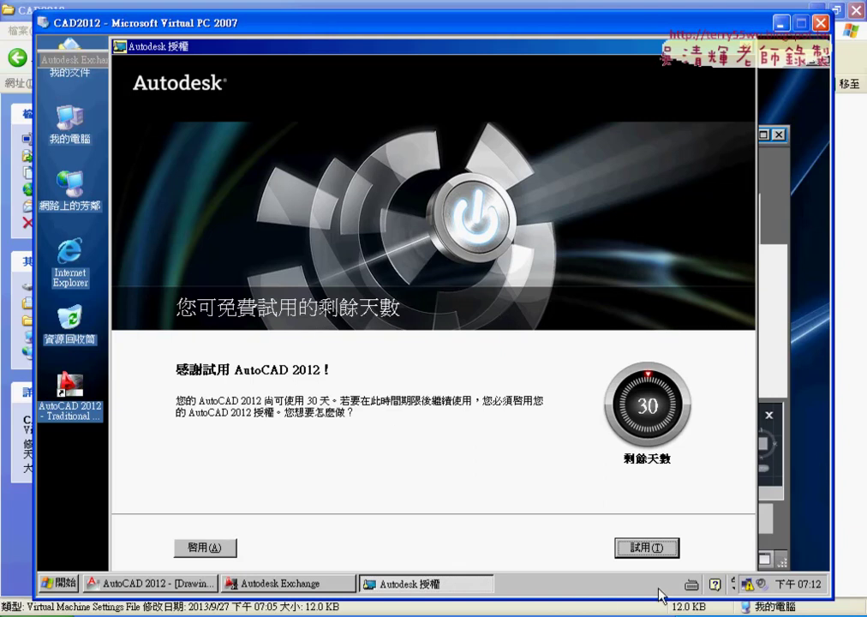
- Choose 試用 on the licensing dialog, close Autodesk Exchange, and maximize the AutoCAD window
{"action": "left_click", "coordinate": [657, 553]}
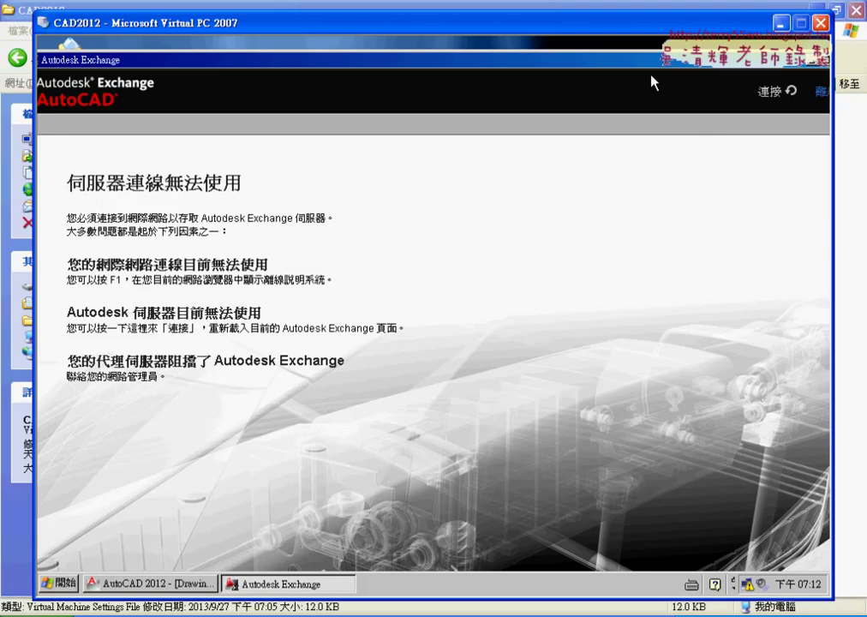
{"action": "left_click_drag", "start_coordinate": [667, 91], "coordinate": [583, 57]}
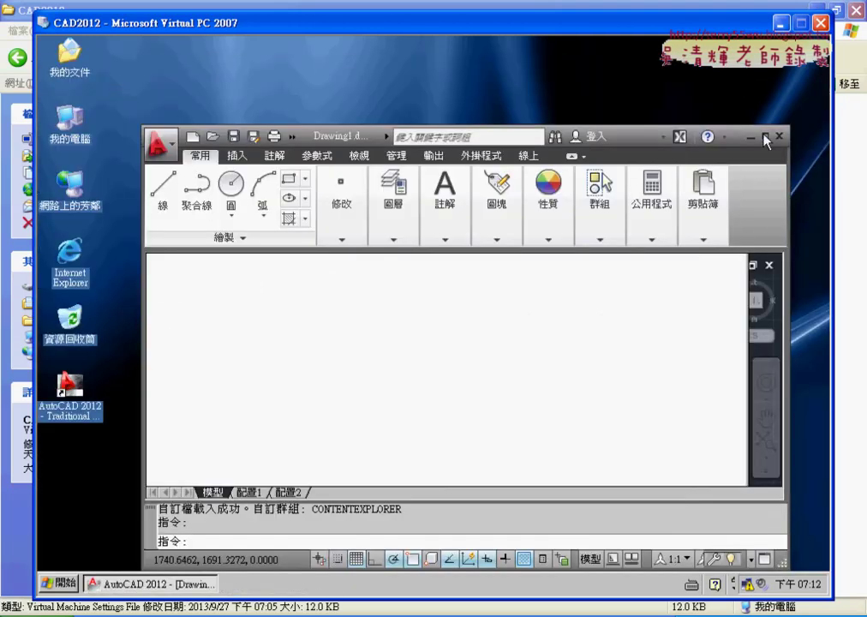
{"action": "left_click", "coordinate": [767, 137]}
{"action": "mouse_move", "coordinate": [710, 562]}
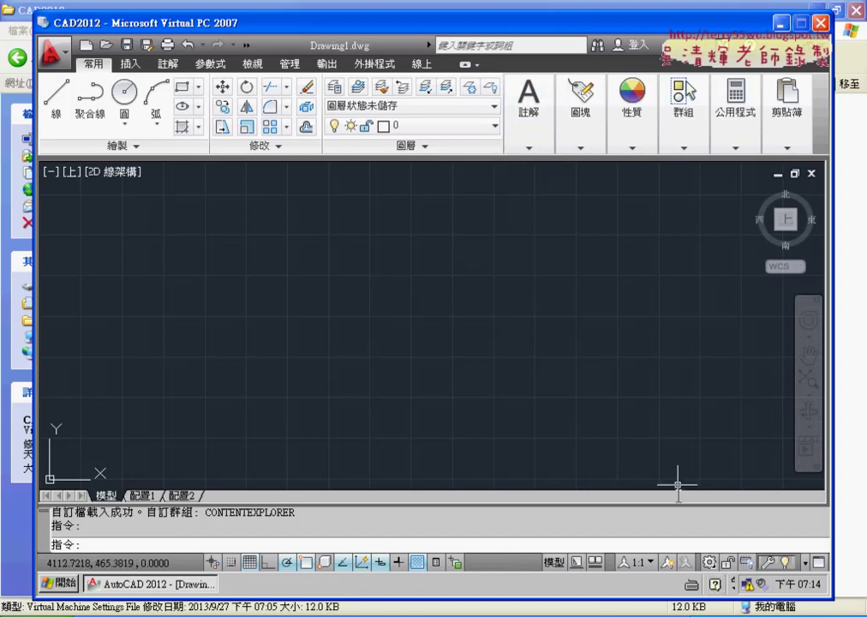
- Switch to the AutoCAD 典型 workspace and shift the Virtual PC window slightly left
{"action": "left_click", "coordinate": [711, 562]}
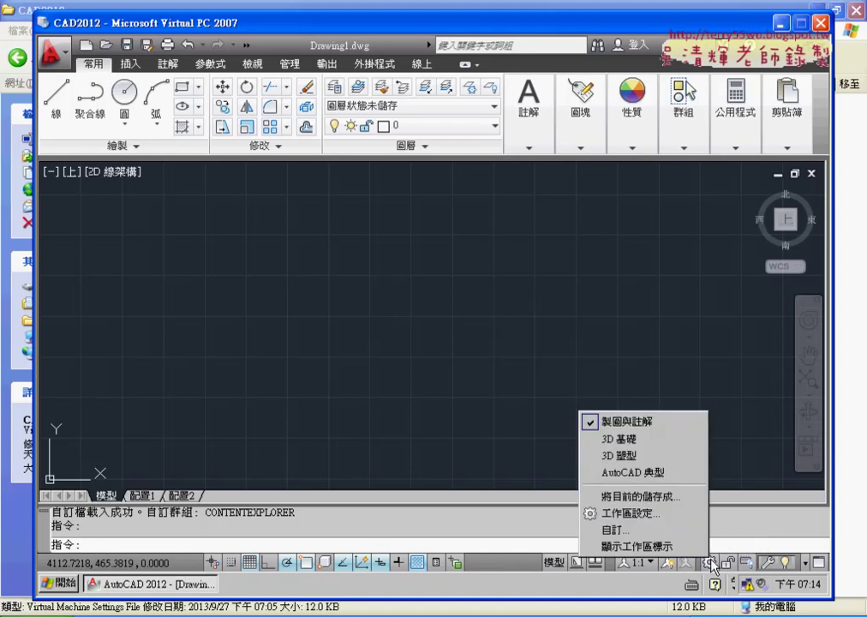
{"action": "left_click", "coordinate": [659, 480]}
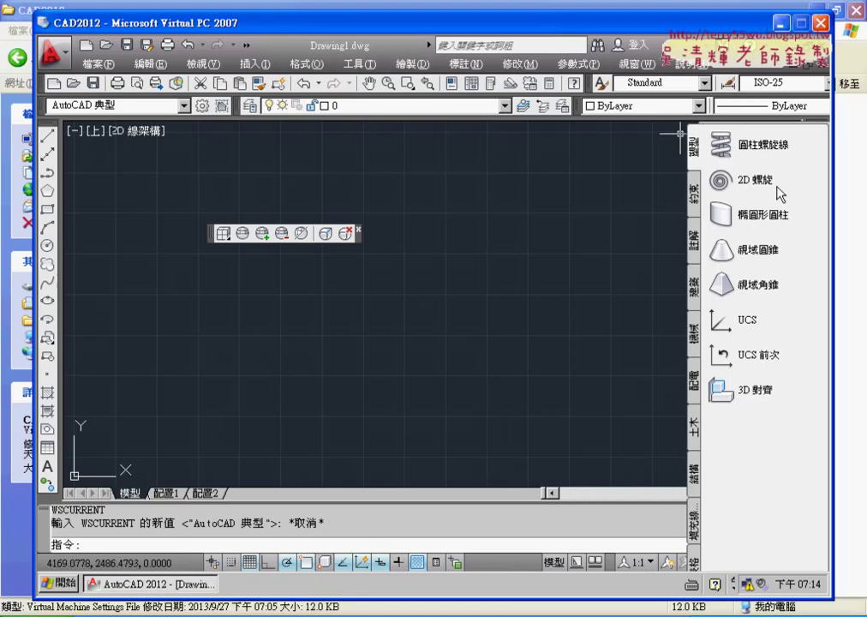
{"action": "left_click_drag", "start_coordinate": [500, 23], "coordinate": [430, 21]}
{"action": "left_click", "coordinate": [713, 186]}
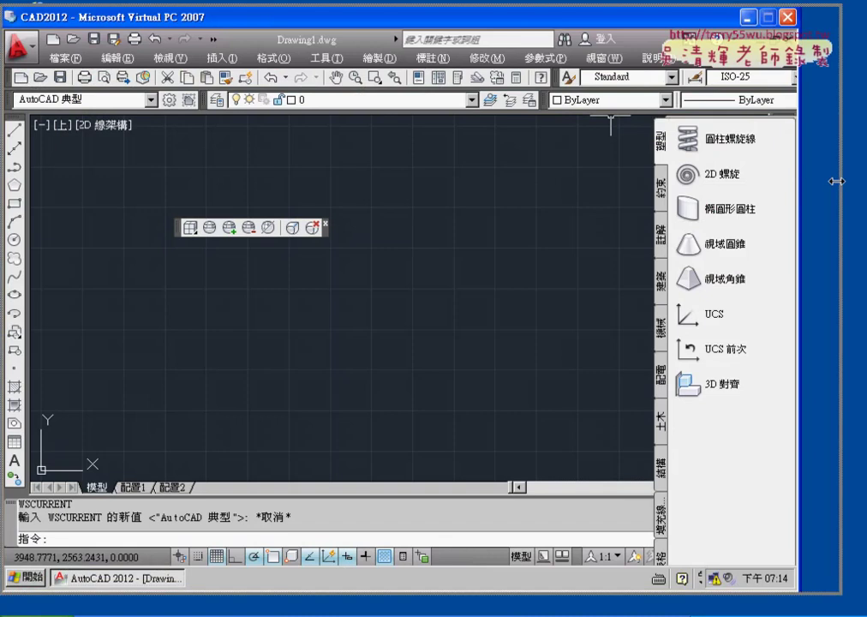
- Close the tool palette and Orbit toolbar, and dock the Modify toolbar beside Draw
{"action": "left_click_drag", "start_coordinate": [836, 180], "coordinate": [841, 181]}
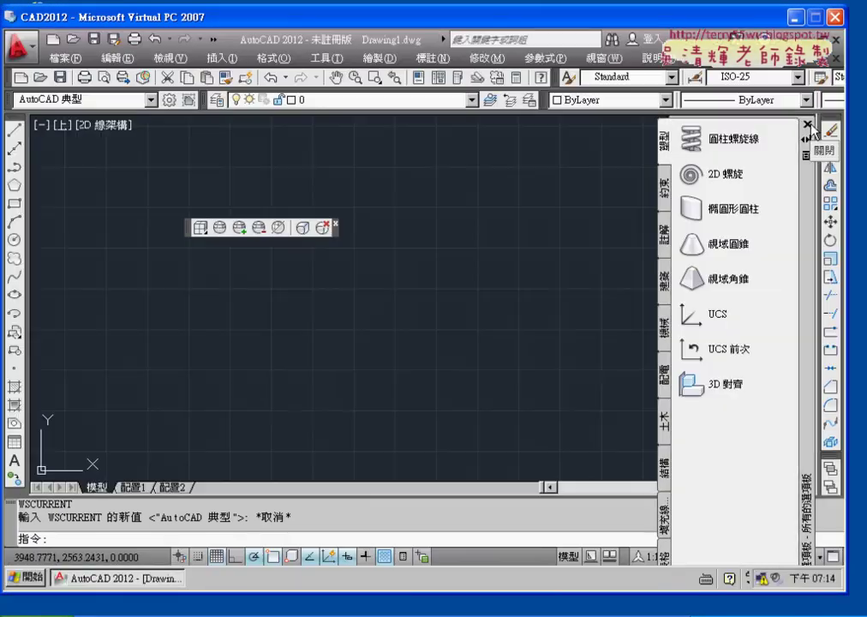
{"action": "left_click", "coordinate": [808, 125]}
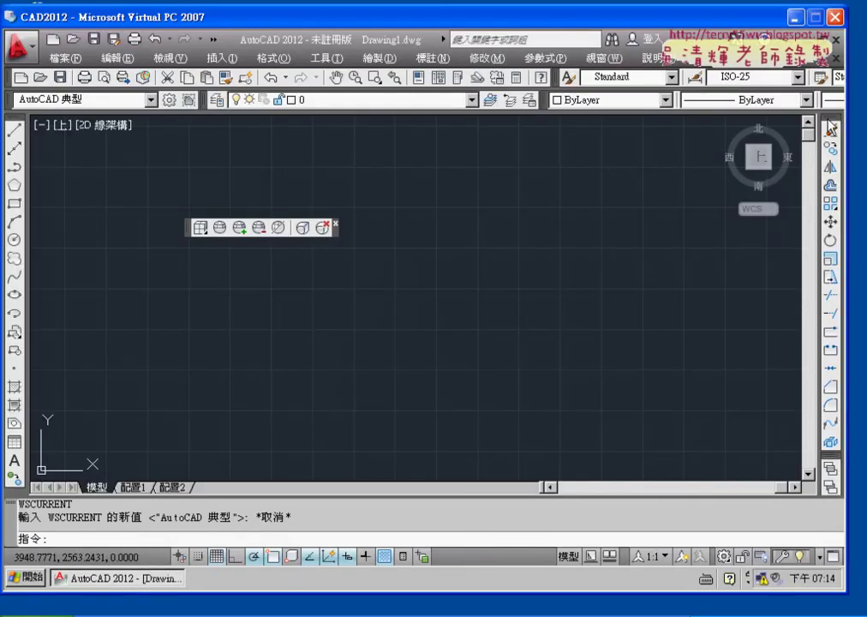
{"action": "left_click_drag", "start_coordinate": [831, 127], "coordinate": [36, 129]}
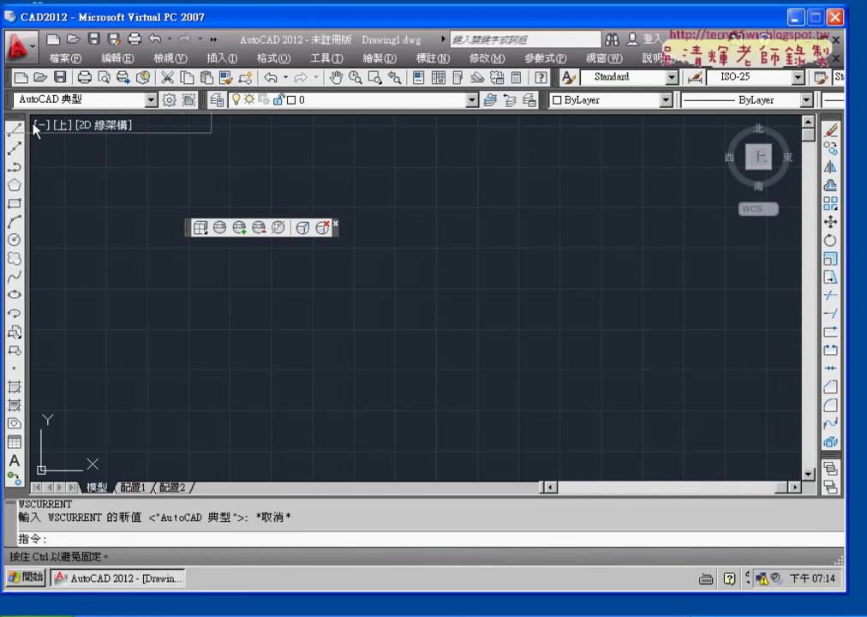
{"action": "left_click_drag", "start_coordinate": [35, 129], "coordinate": [32, 128]}
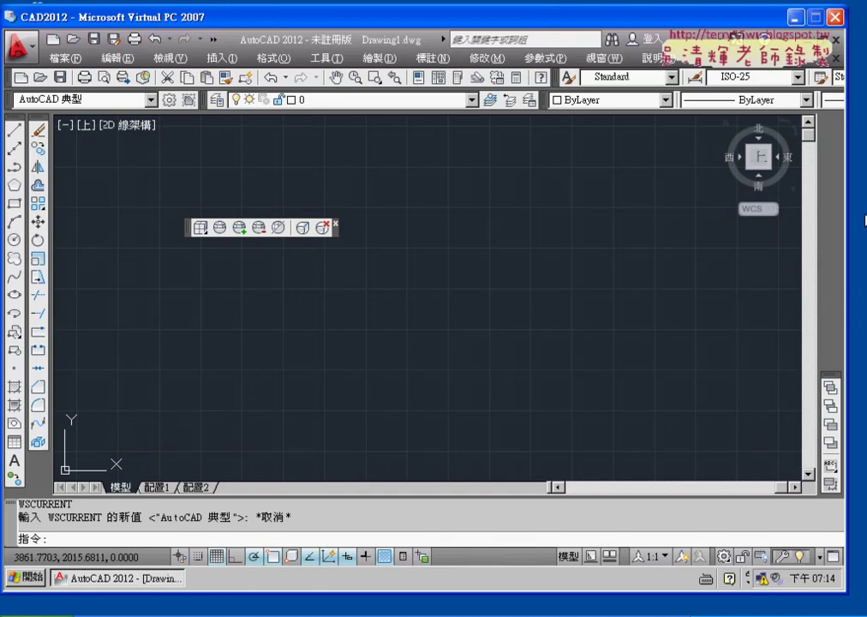
{"action": "left_click", "coordinate": [336, 224]}
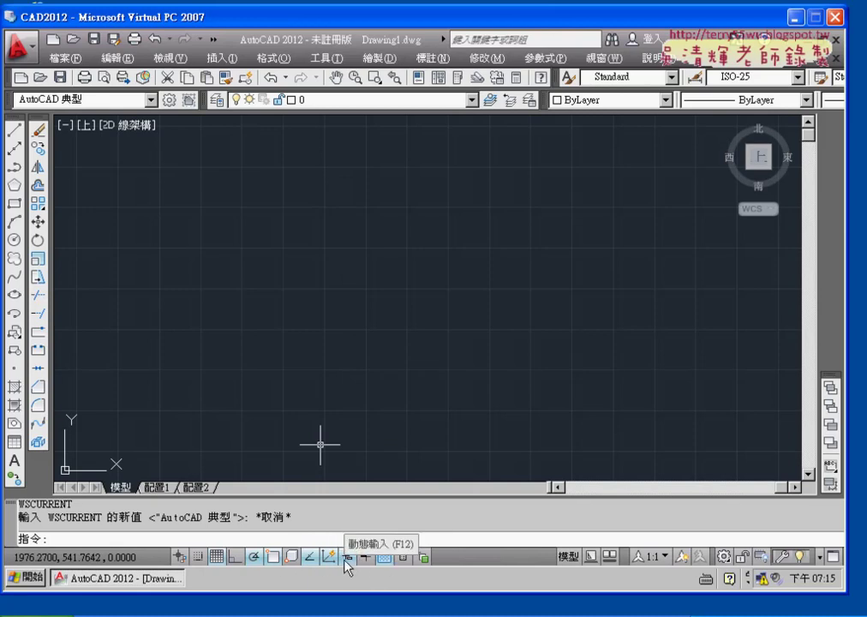
- Uncheck 使用圖示 so status-bar toggles show text, then bring up the drawing-area shortcut menu
{"action": "right_click", "coordinate": [350, 568]}
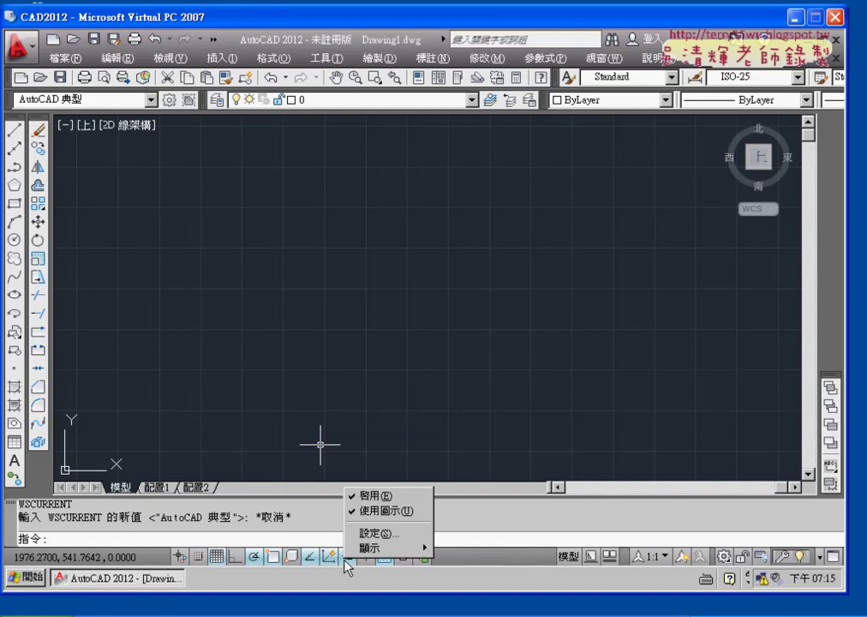
{"action": "left_click", "coordinate": [381, 513]}
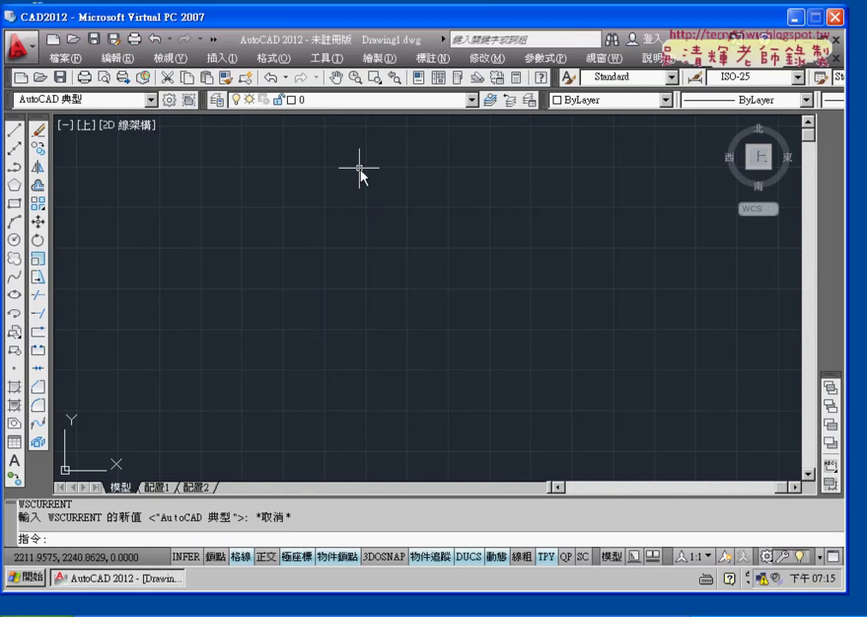
{"action": "right_click", "coordinate": [343, 183]}
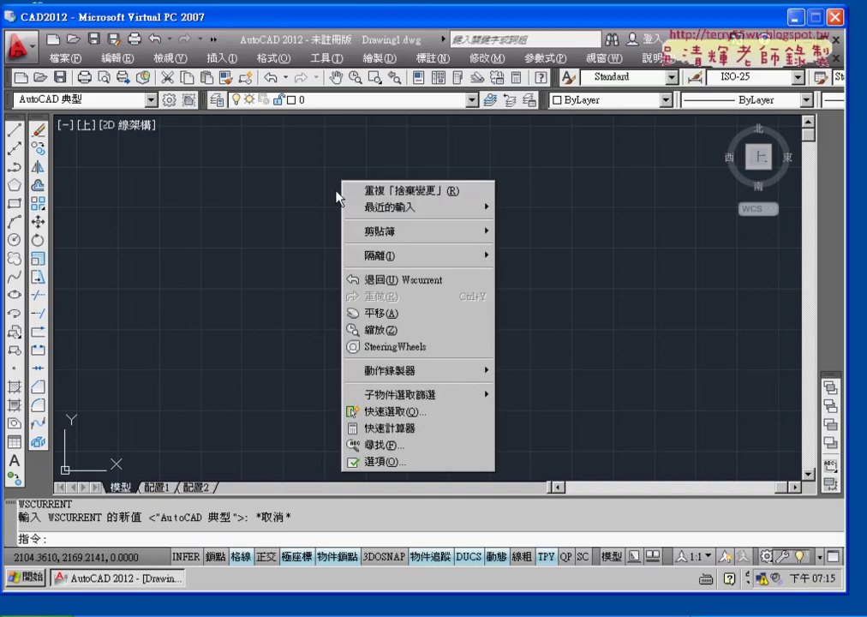
- In Options > Display > Colors, try a white 2D model space background
{"action": "left_click", "coordinate": [405, 471]}
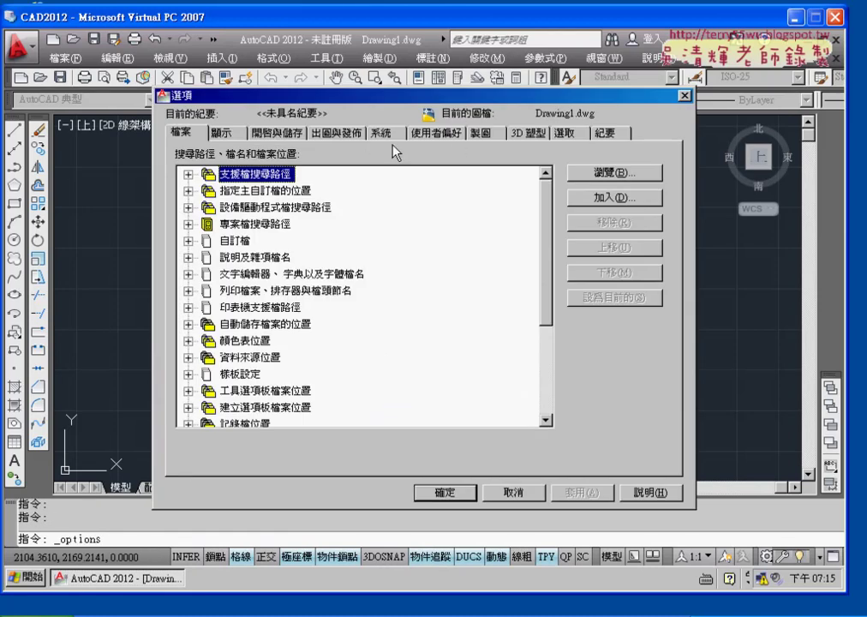
{"action": "left_click", "coordinate": [224, 134]}
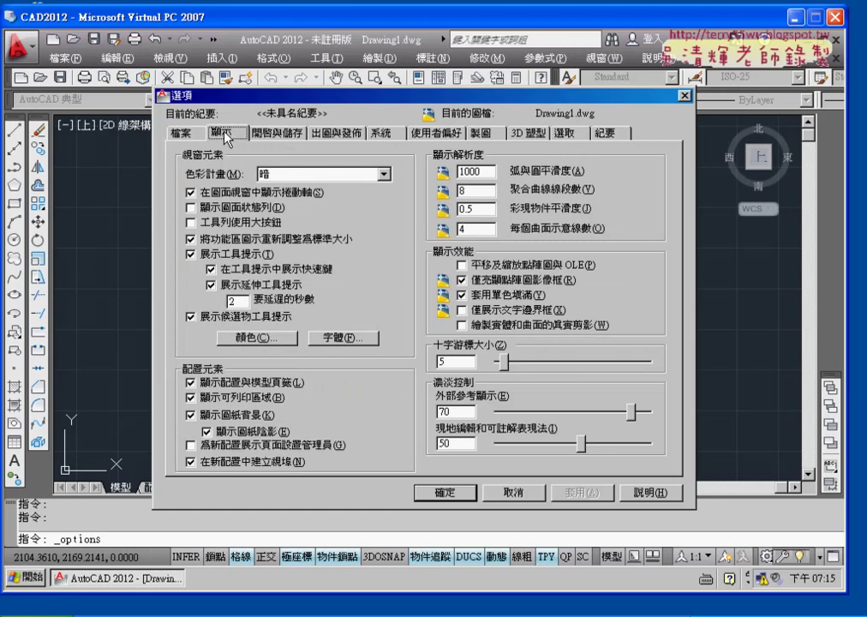
{"action": "left_click", "coordinate": [264, 340]}
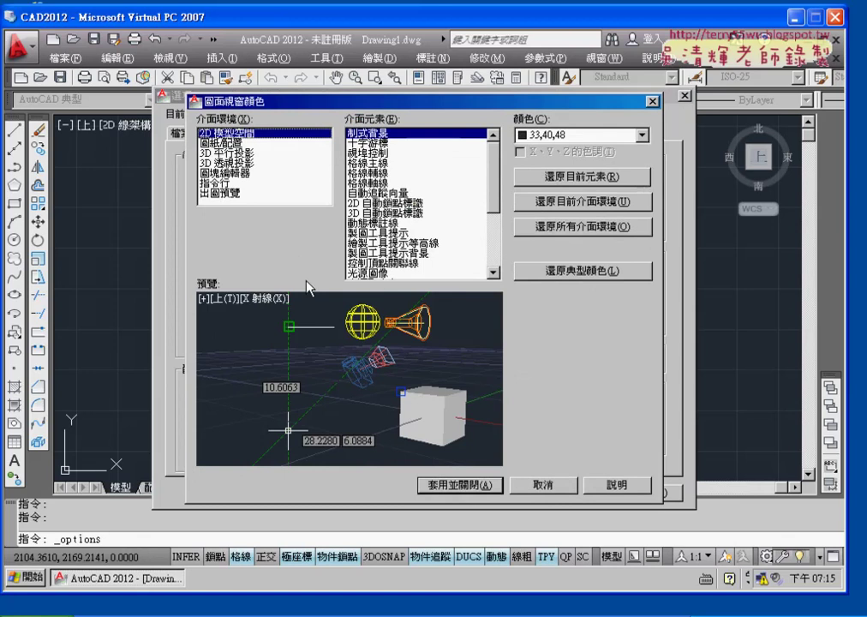
{"action": "left_click", "coordinate": [566, 142]}
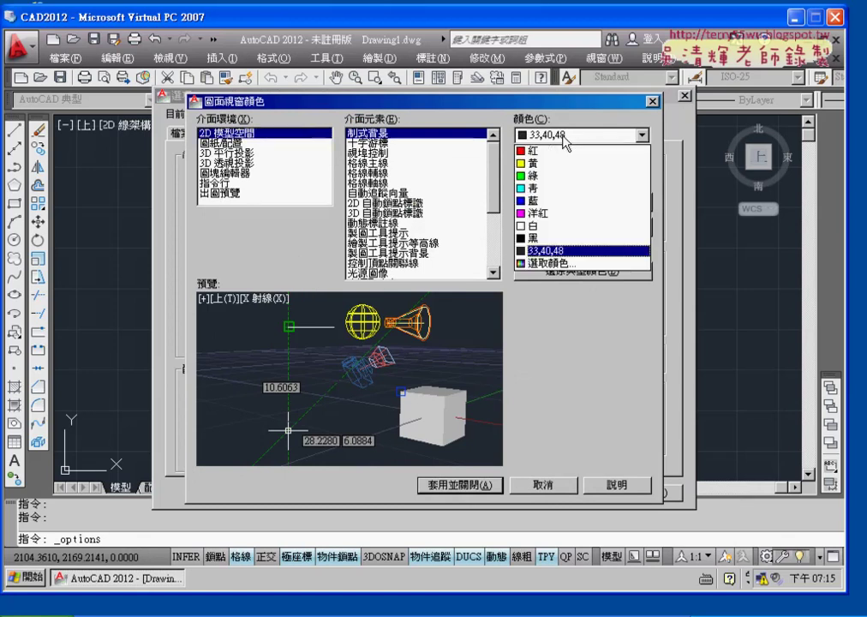
{"action": "left_click", "coordinate": [540, 226]}
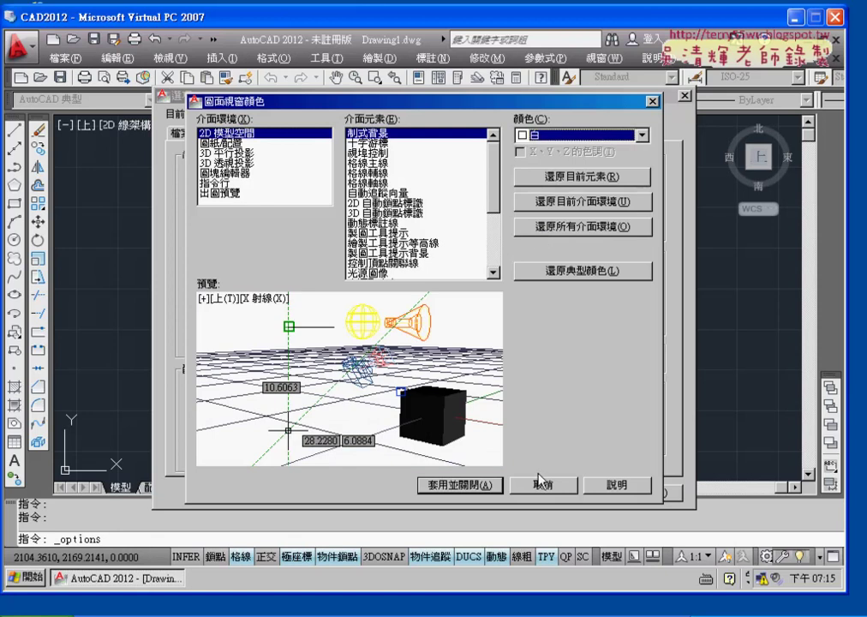
{"action": "left_click", "coordinate": [469, 486]}
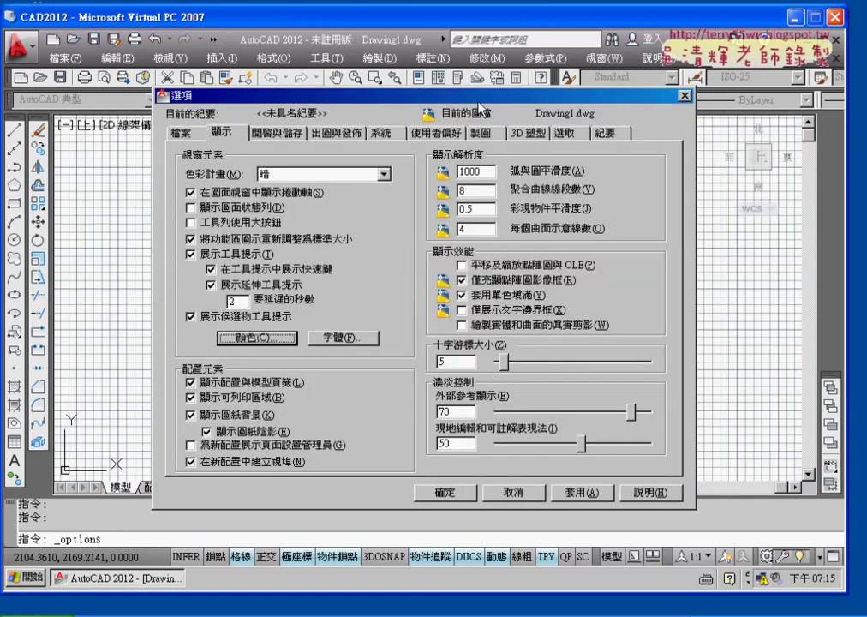
{"action": "left_click_drag", "start_coordinate": [478, 97], "coordinate": [530, 367]}
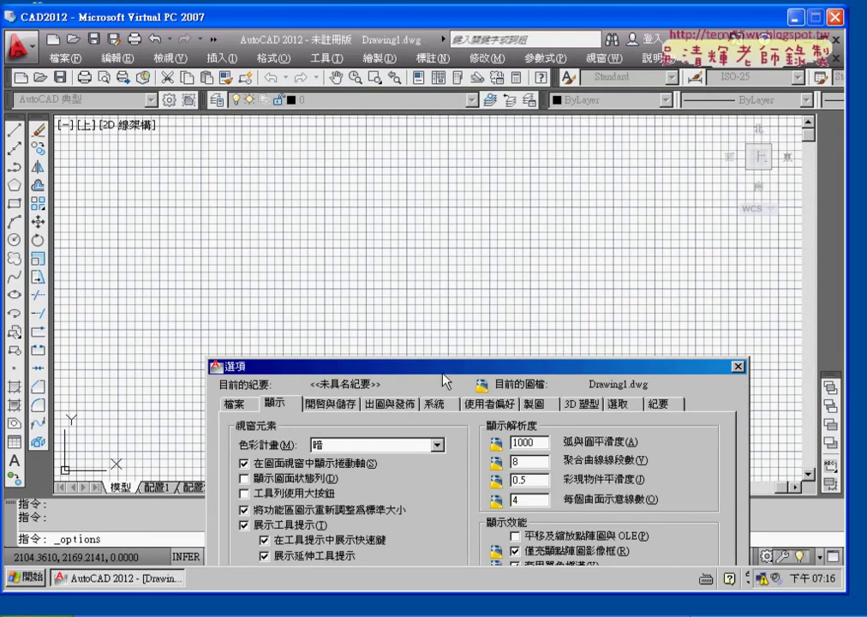
{"action": "left_click_drag", "start_coordinate": [445, 381], "coordinate": [422, 120]}
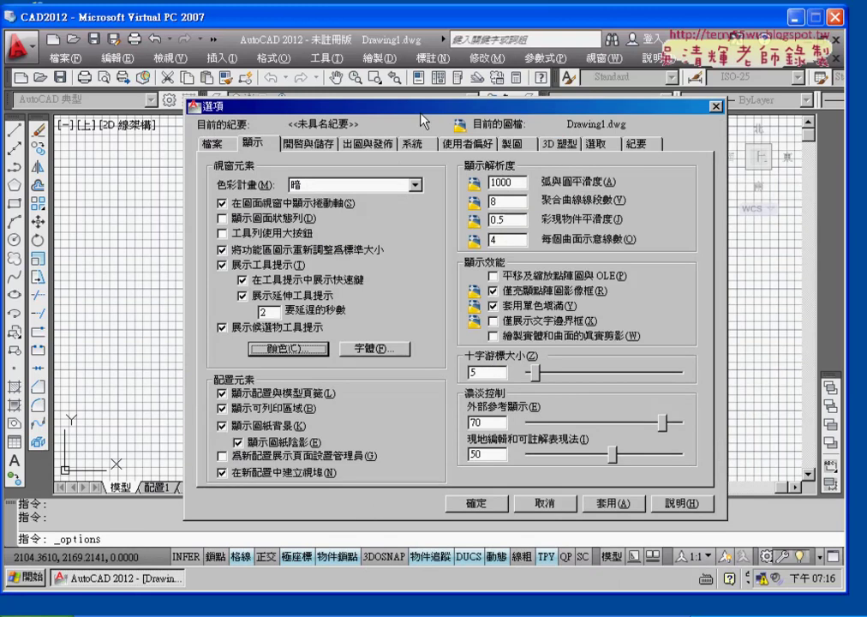
- Try black and then blue as the 2D model space background
{"action": "left_click", "coordinate": [297, 350]}
{"action": "left_click", "coordinate": [583, 136]}
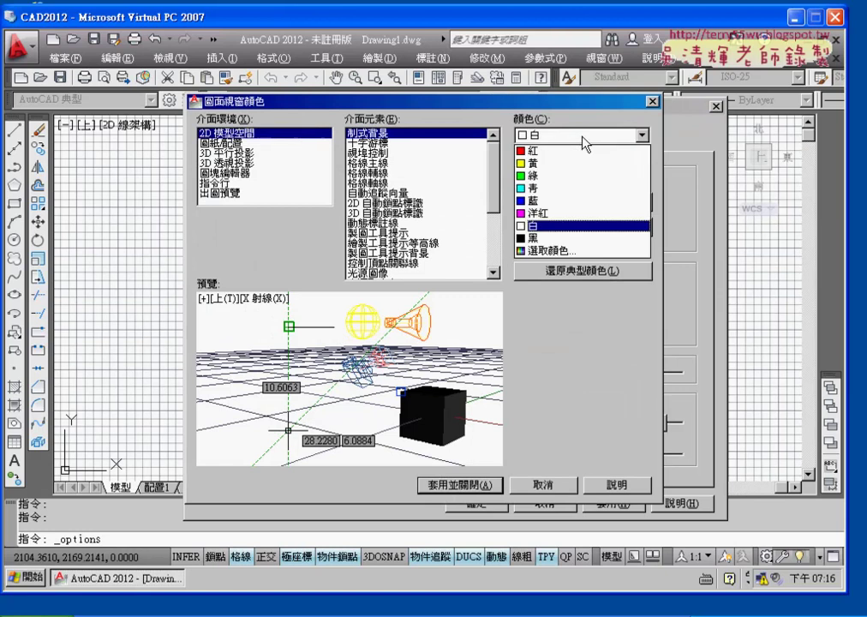
{"action": "left_click", "coordinate": [557, 238]}
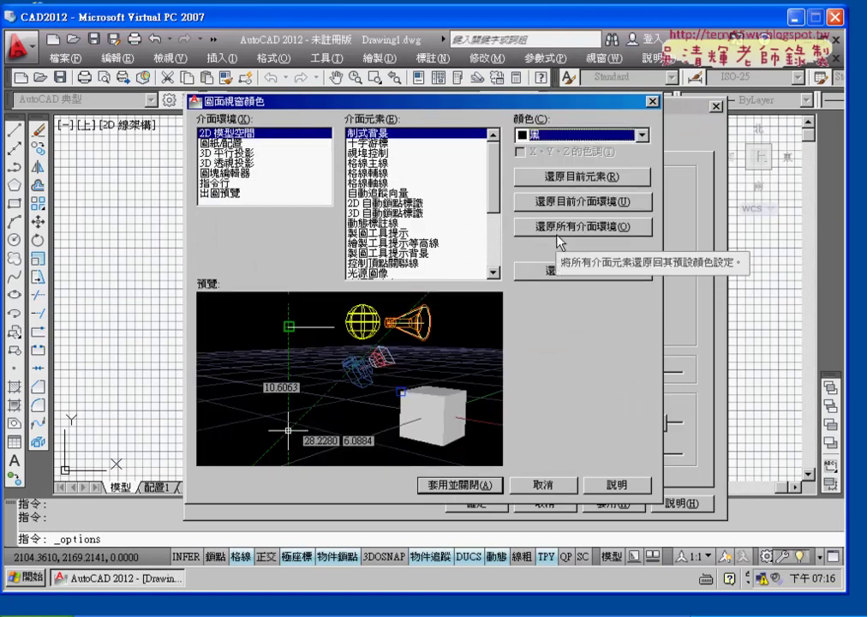
{"action": "left_click", "coordinate": [586, 140]}
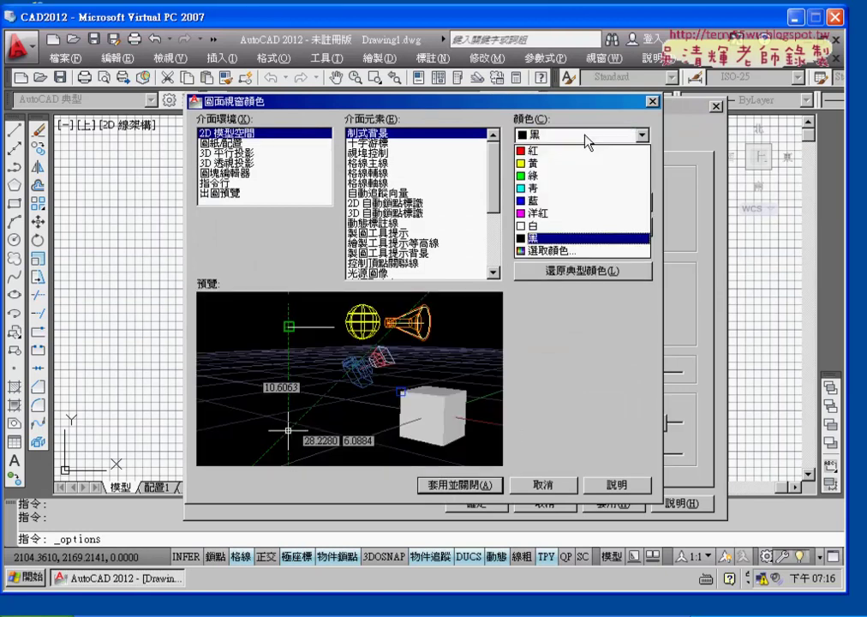
{"action": "left_click", "coordinate": [562, 203]}
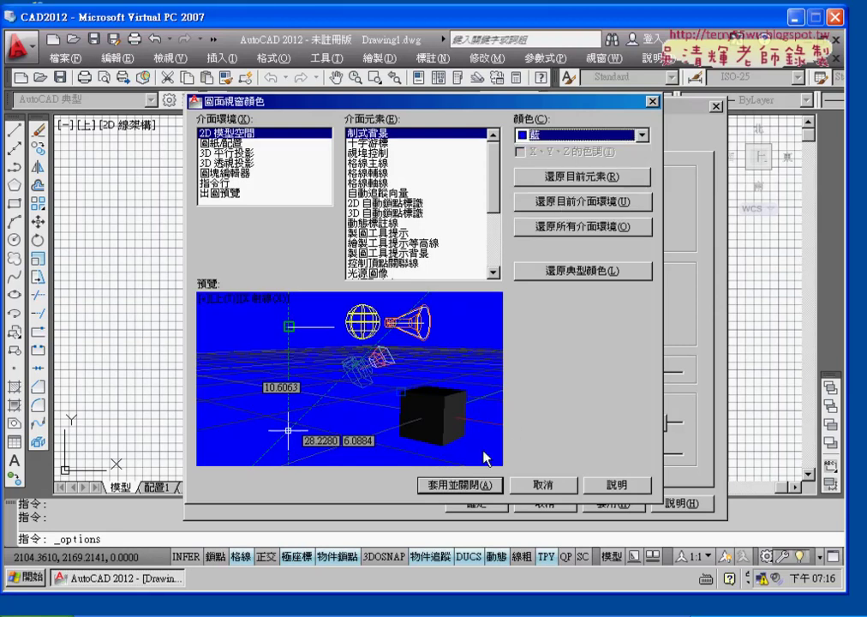
{"action": "left_click", "coordinate": [456, 485]}
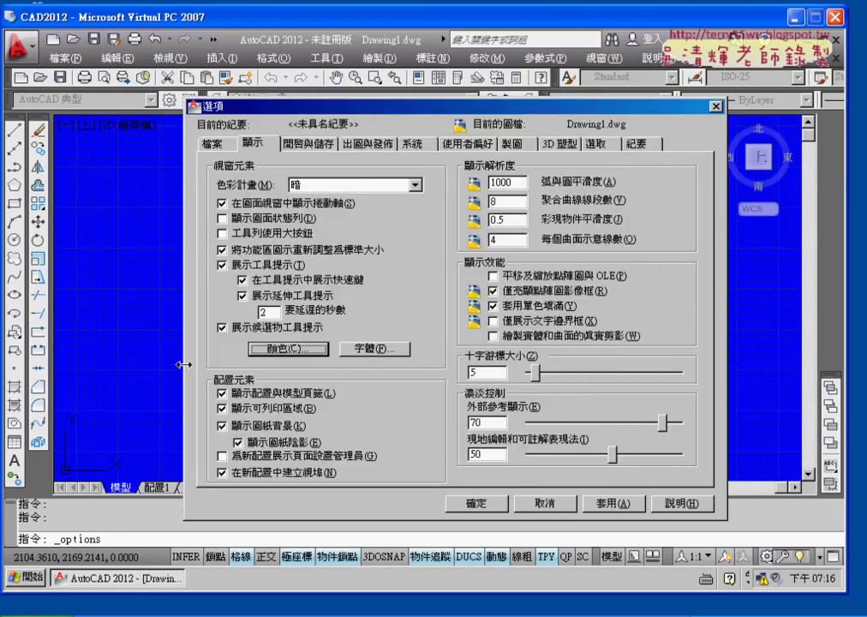
- Set the 2D model space background to black, apply, and close Options with OK
{"action": "left_click", "coordinate": [289, 348]}
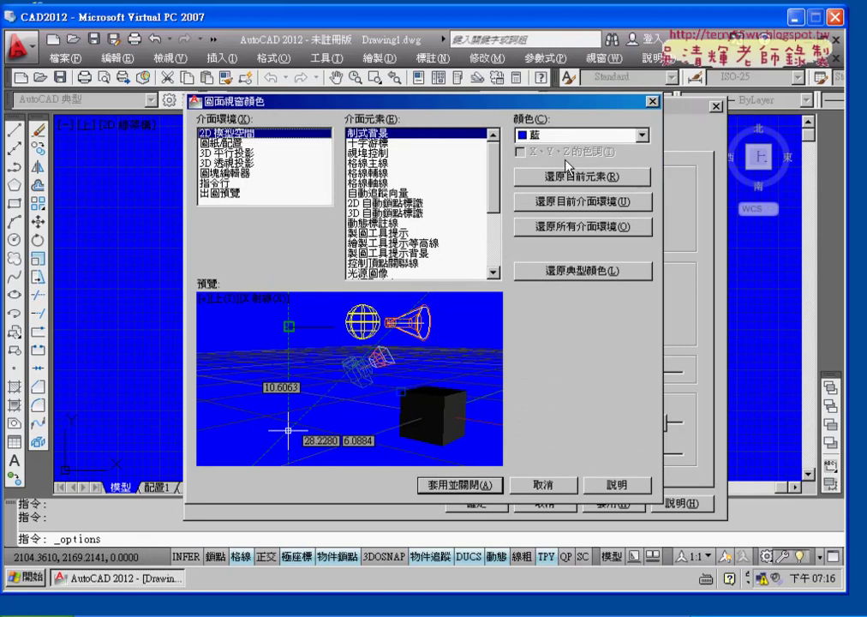
{"action": "scroll", "coordinate": [496, 246], "scroll_direction": "down", "scroll_amount": 4}
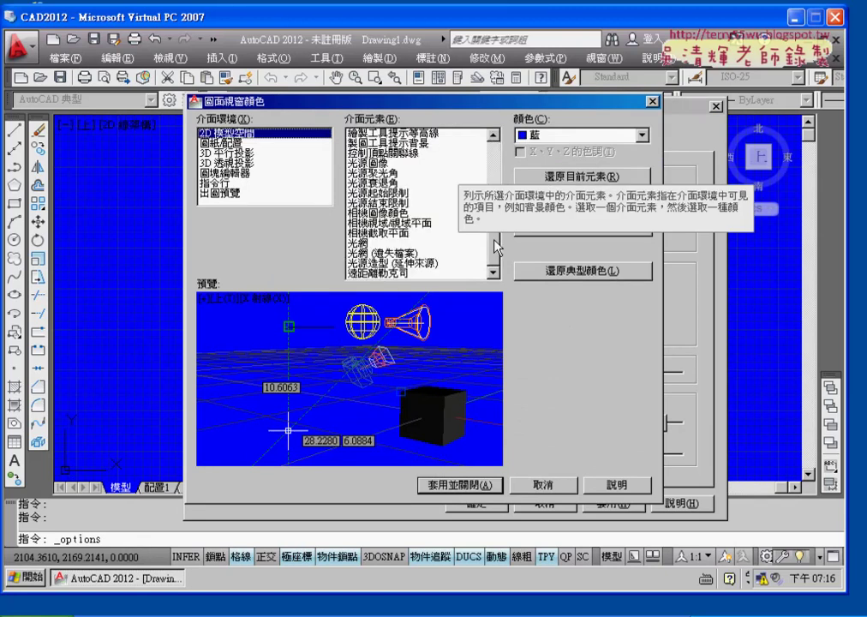
{"action": "scroll", "coordinate": [420, 205], "scroll_direction": "up", "scroll_amount": 5}
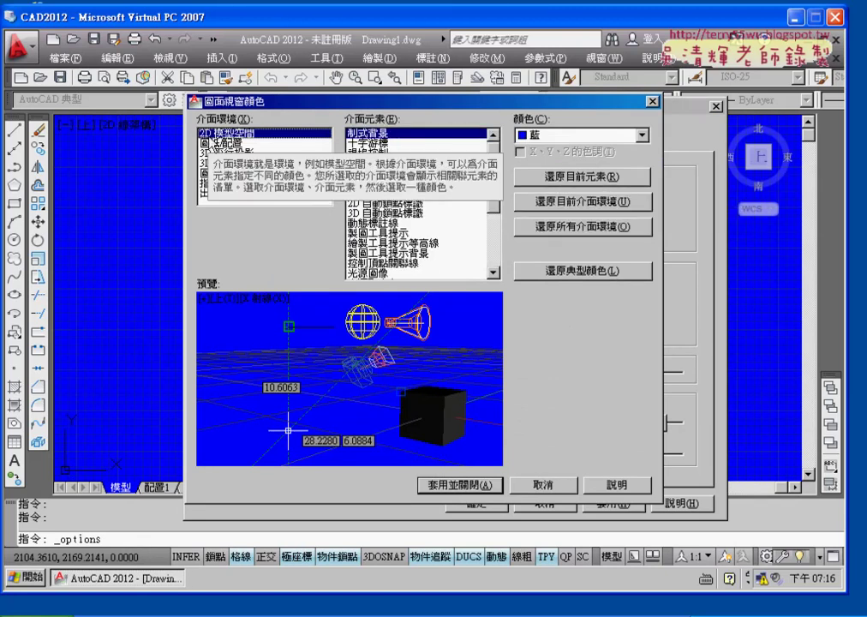
{"action": "left_click", "coordinate": [597, 135]}
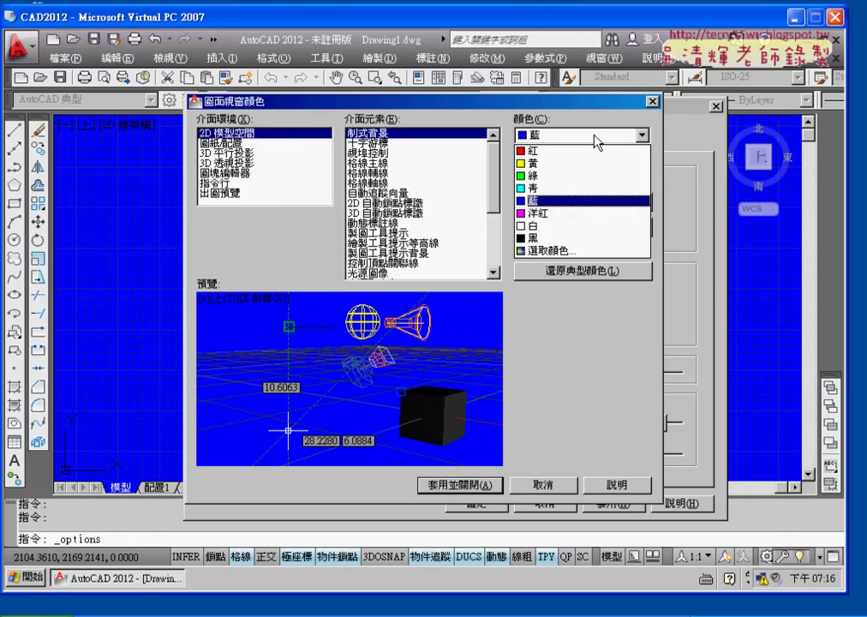
{"action": "left_click", "coordinate": [559, 240]}
{"action": "left_click", "coordinate": [459, 484]}
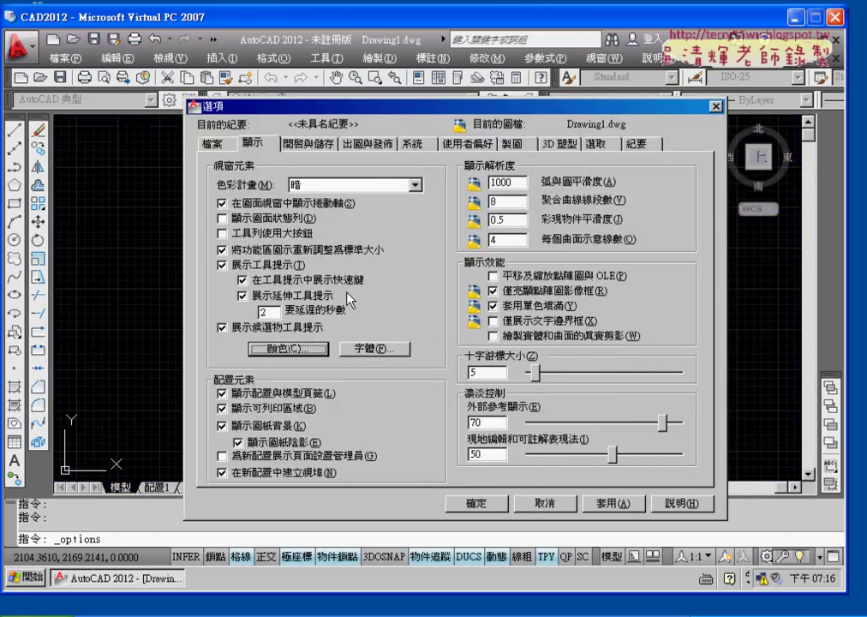
{"action": "left_click", "coordinate": [610, 503]}
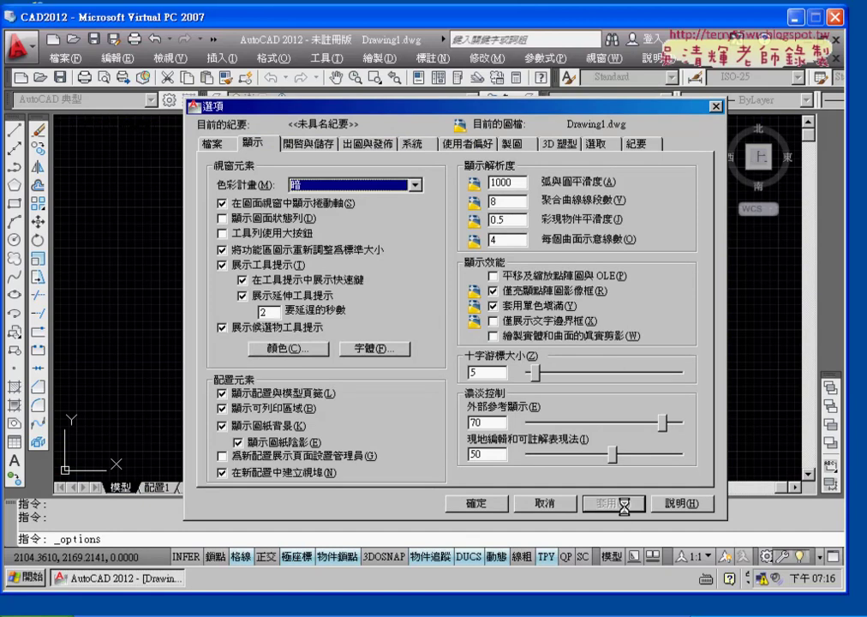
{"action": "left_click", "coordinate": [480, 504]}
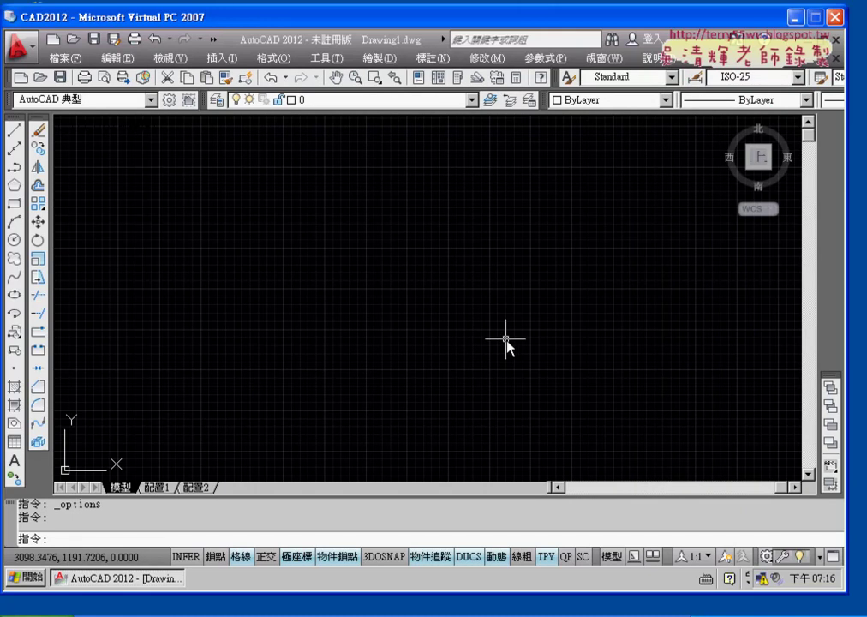
- Bring Foxit Reader forward and fit exercise 101's full drawing, from C to D, in view
{"action": "key", "text": "alt+Tab"}
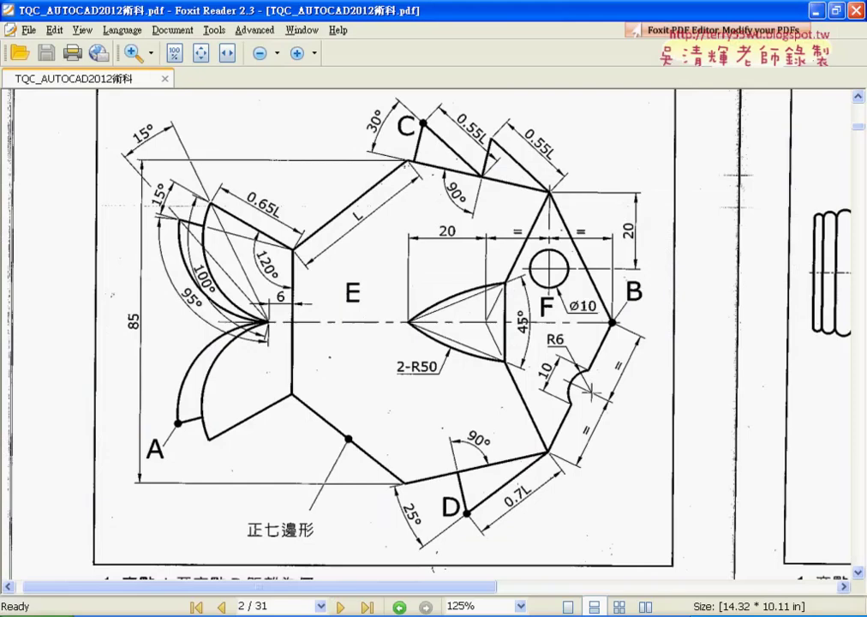
{"action": "scroll", "coordinate": [231, 343], "scroll_direction": "up", "scroll_amount": 2}
{"action": "scroll", "coordinate": [231, 343], "scroll_direction": "up", "scroll_amount": 3}
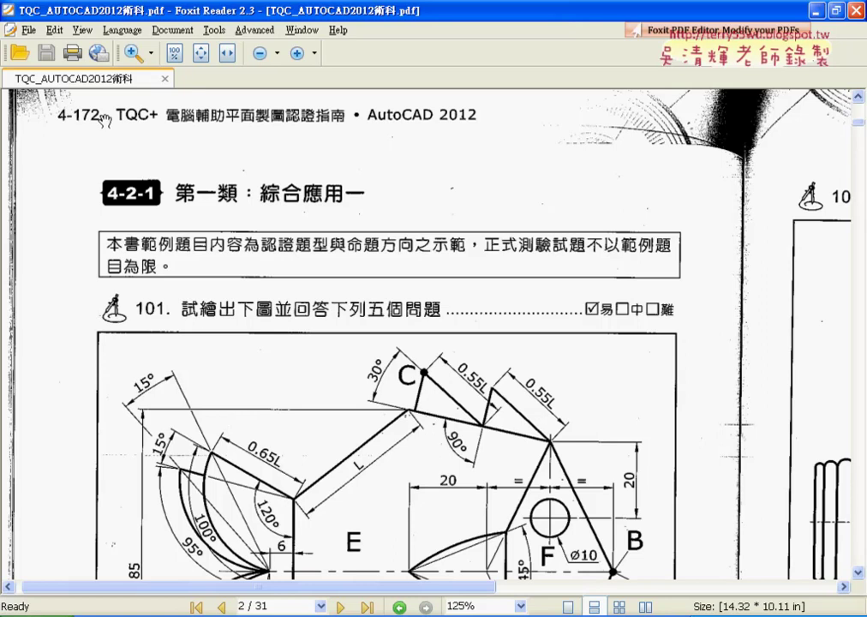
{"action": "scroll", "coordinate": [283, 339], "scroll_direction": "down", "scroll_amount": 4}
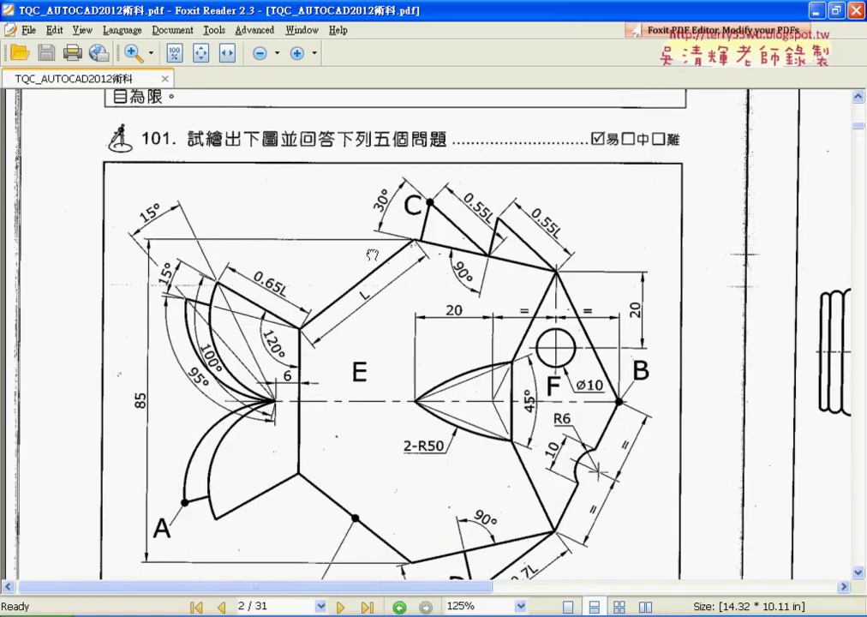
{"action": "left_click_drag", "start_coordinate": [358, 209], "coordinate": [343, 211]}
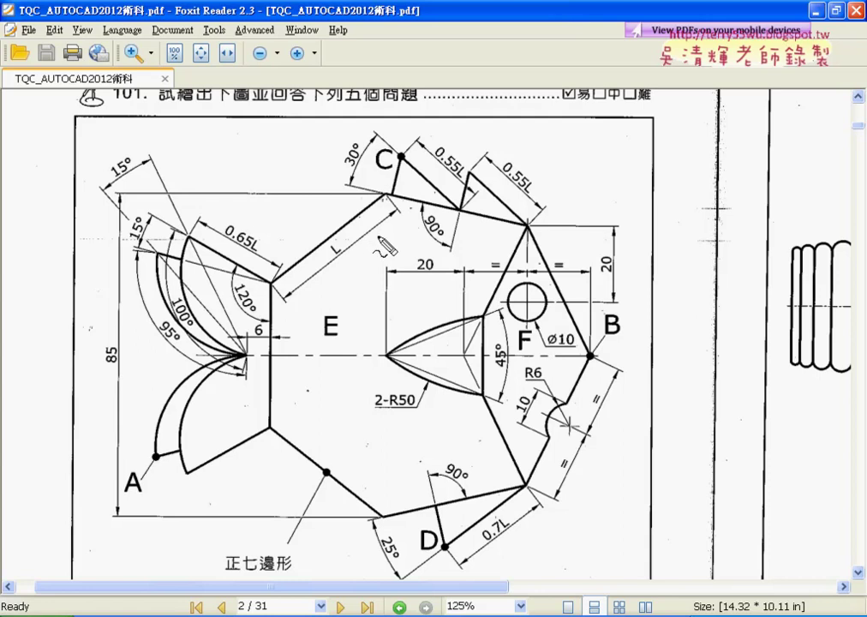
- Circle 正七邊形, 85 and 20 in red and tick vertices near C, D and the diamond top
{"action": "left_click_drag", "start_coordinate": [229, 555], "coordinate": [233, 554]}
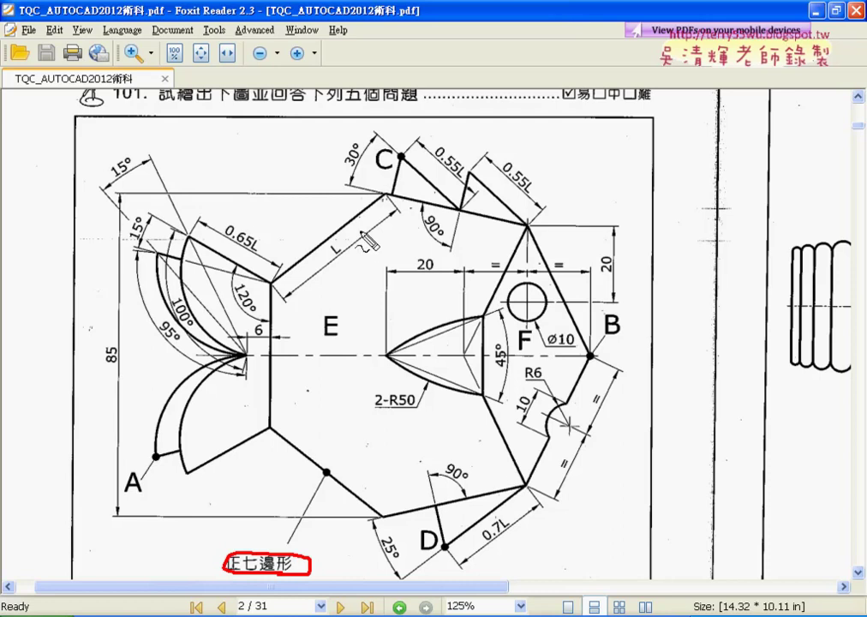
{"action": "left_click_drag", "start_coordinate": [364, 192], "coordinate": [396, 191]}
{"action": "left_click_drag", "start_coordinate": [370, 520], "coordinate": [399, 520]}
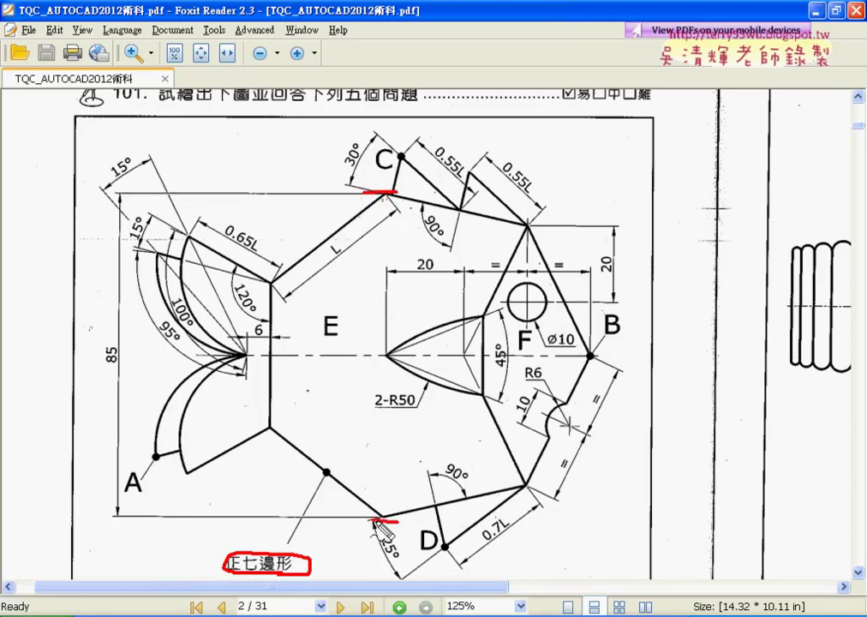
{"action": "mouse_move", "coordinate": [129, 341]}
{"action": "left_mouse_down"}
{"action": "mouse_move", "coordinate": [135, 369]}
{"action": "mouse_move", "coordinate": [109, 370]}
{"action": "left_mouse_up"}
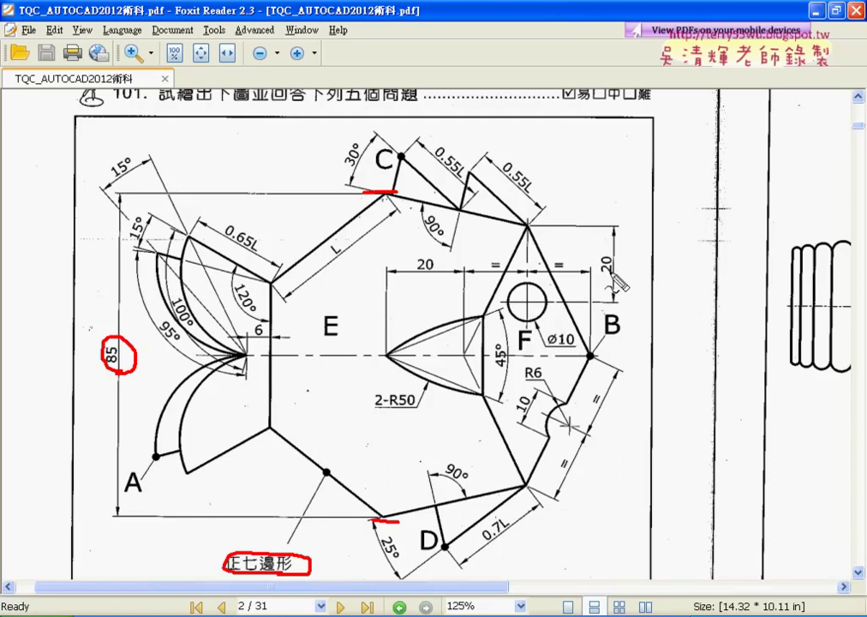
{"action": "left_click_drag", "start_coordinate": [521, 224], "coordinate": [526, 226]}
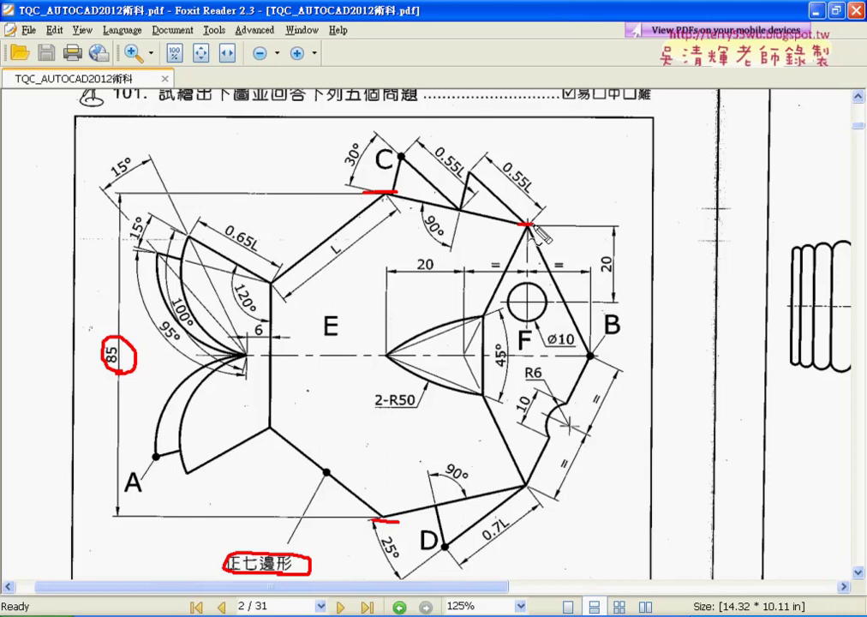
{"action": "left_click_drag", "start_coordinate": [608, 250], "coordinate": [612, 277]}
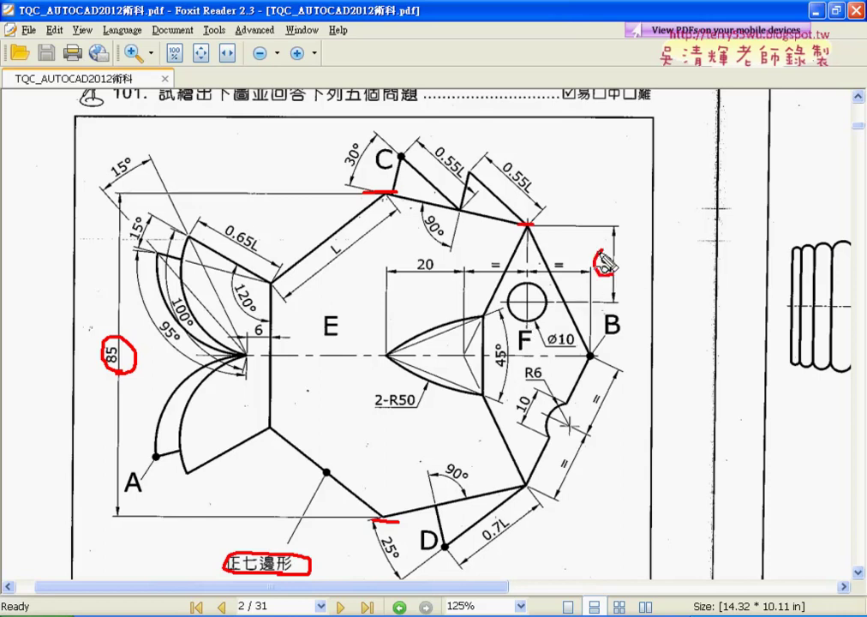